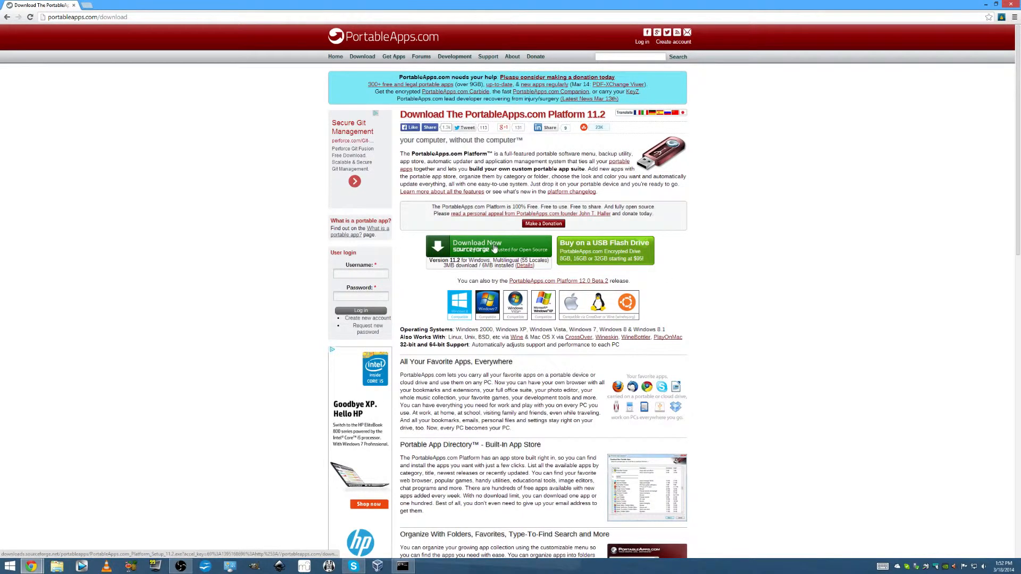
Download the PortableApps.com Platform 11.2 installer and place a copy of it on the desktop
click(517, 249)
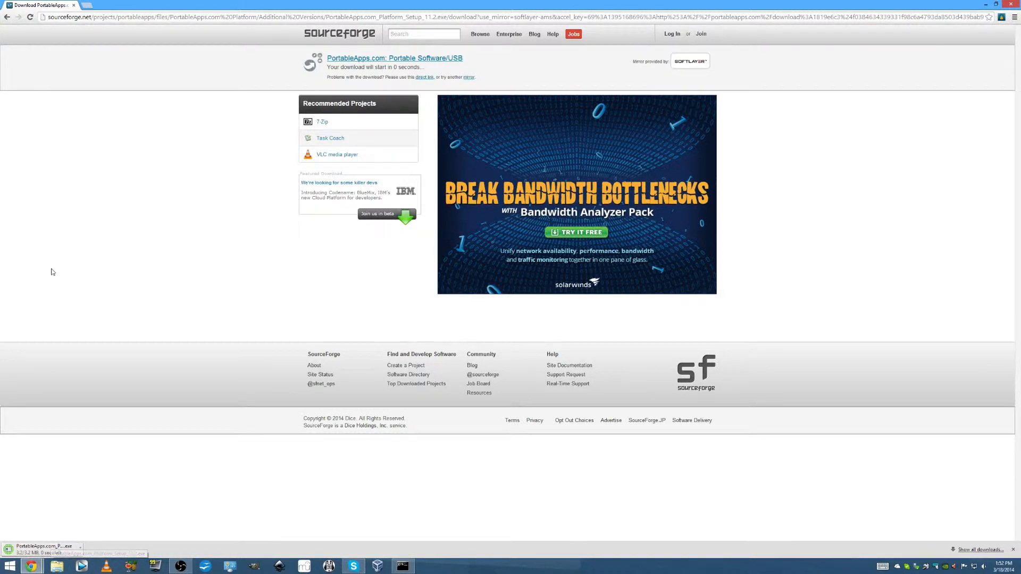
click(7, 17)
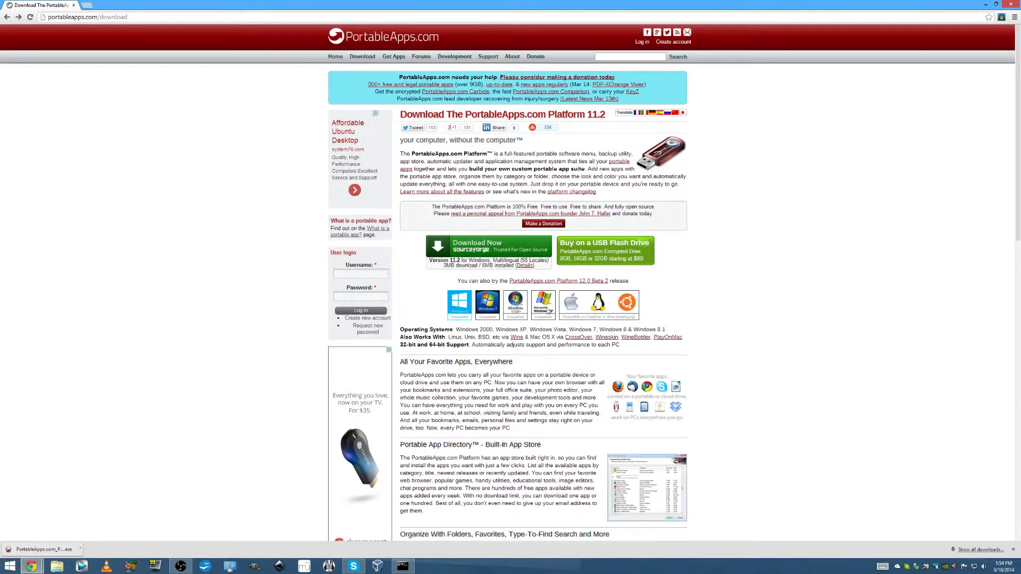
key(super+Down)
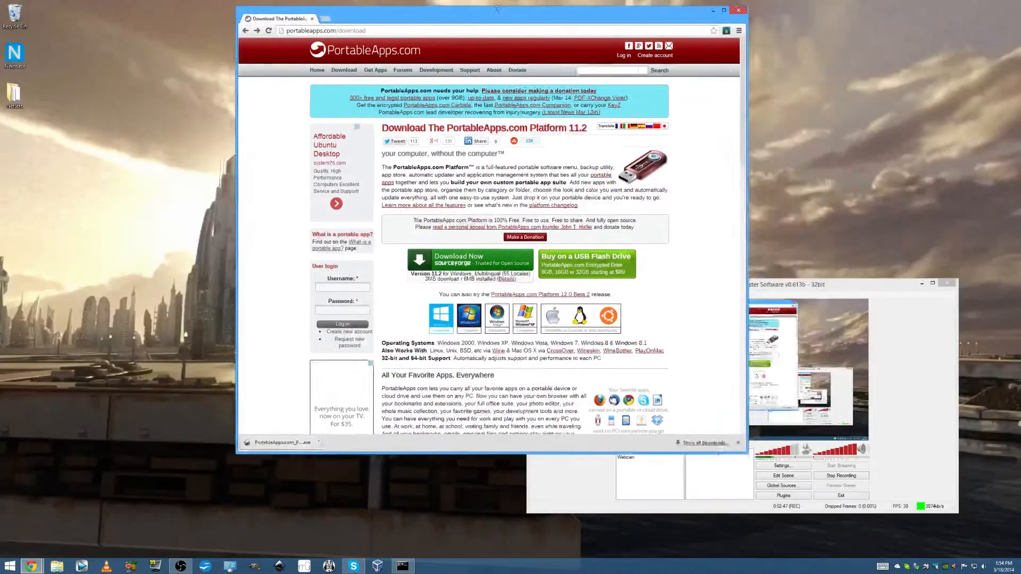
drag(375, 450, 26, 134)
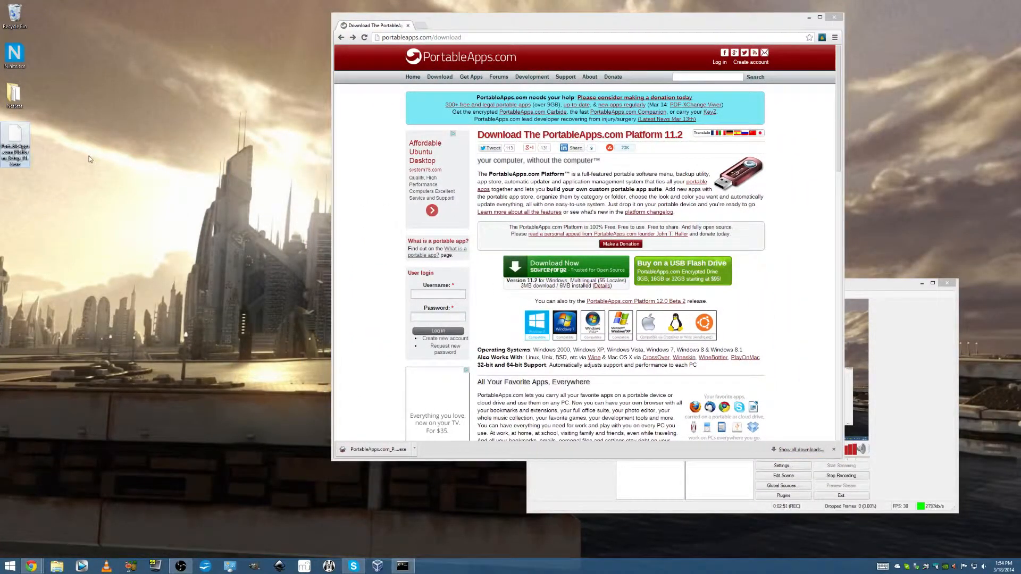
click(72, 152)
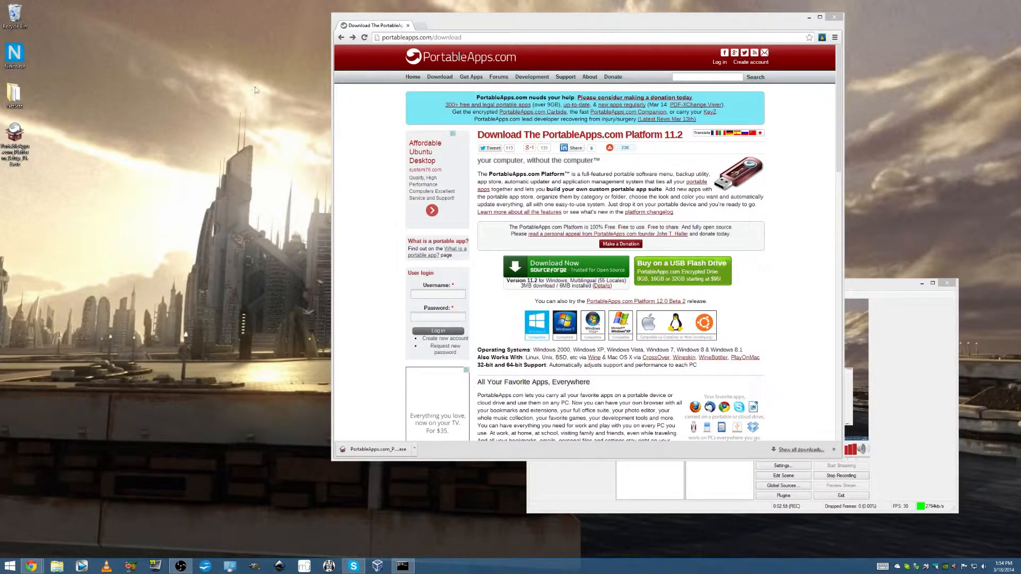
drag(522, 23, 658, 80)
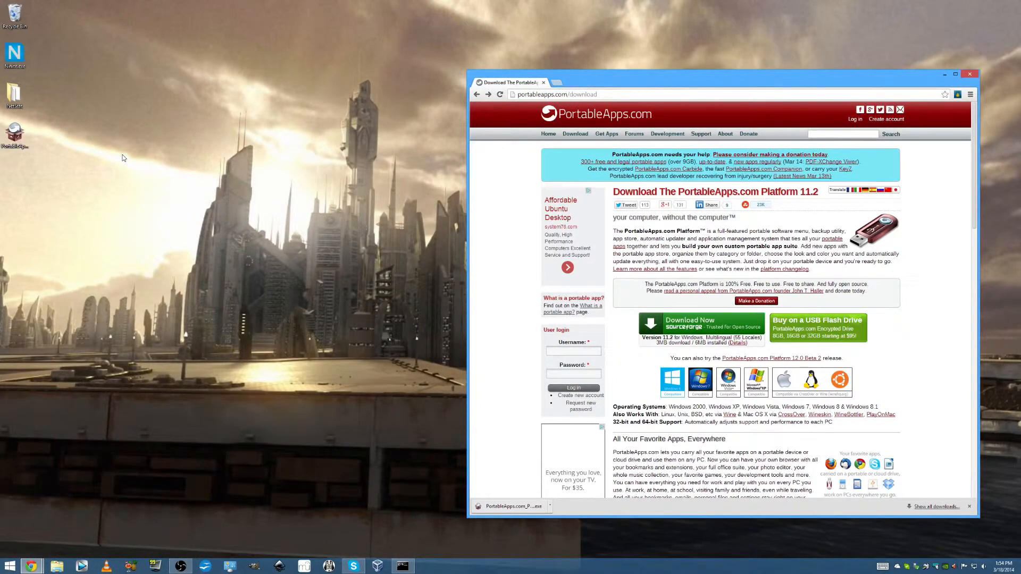
click(79, 156)
Run the PortableApps.com Platform installer from the desktop in English and accept its license agreement
double_click(15, 133)
click(505, 292)
click(505, 292)
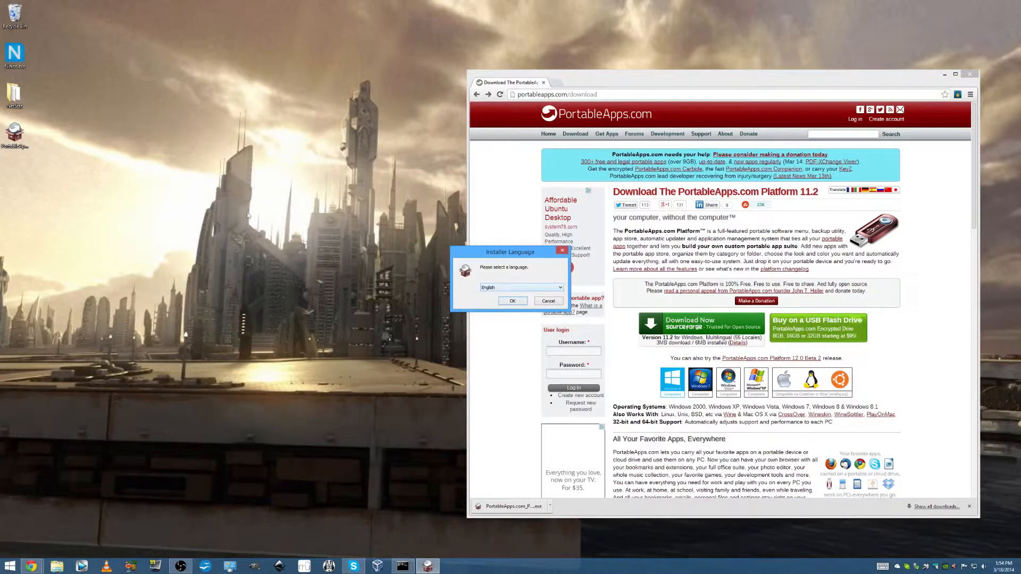
click(512, 301)
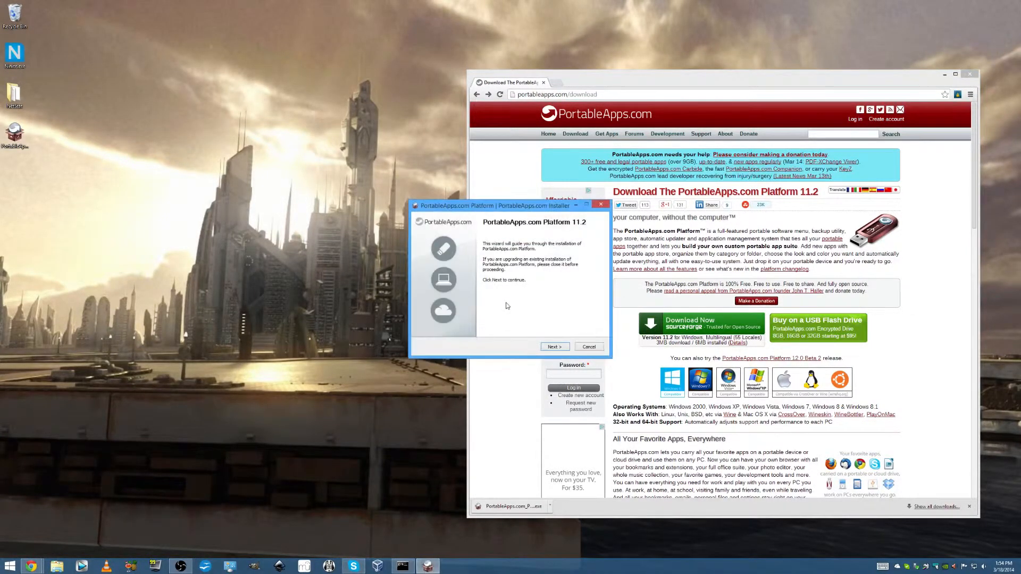
click(563, 348)
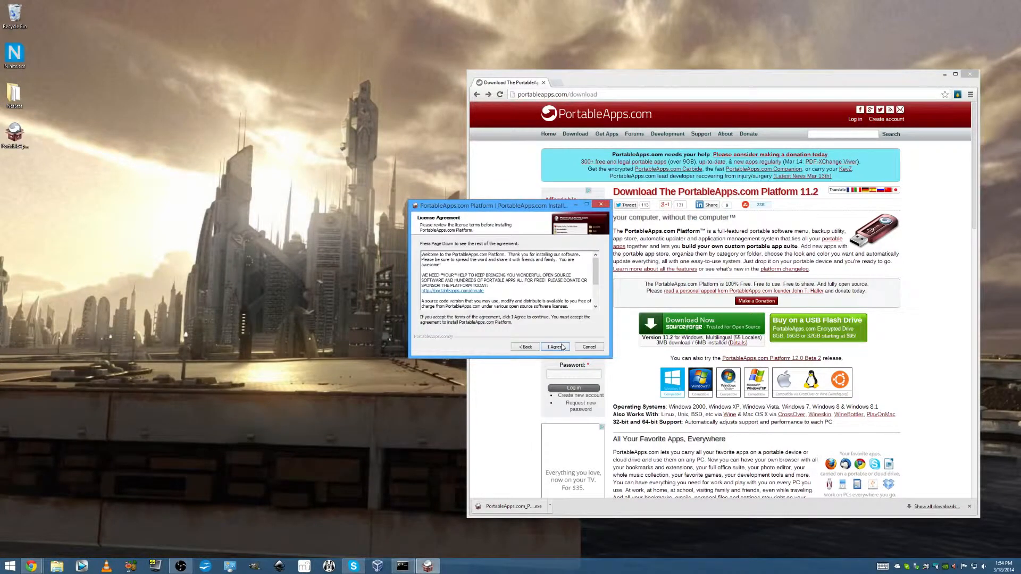
click(556, 347)
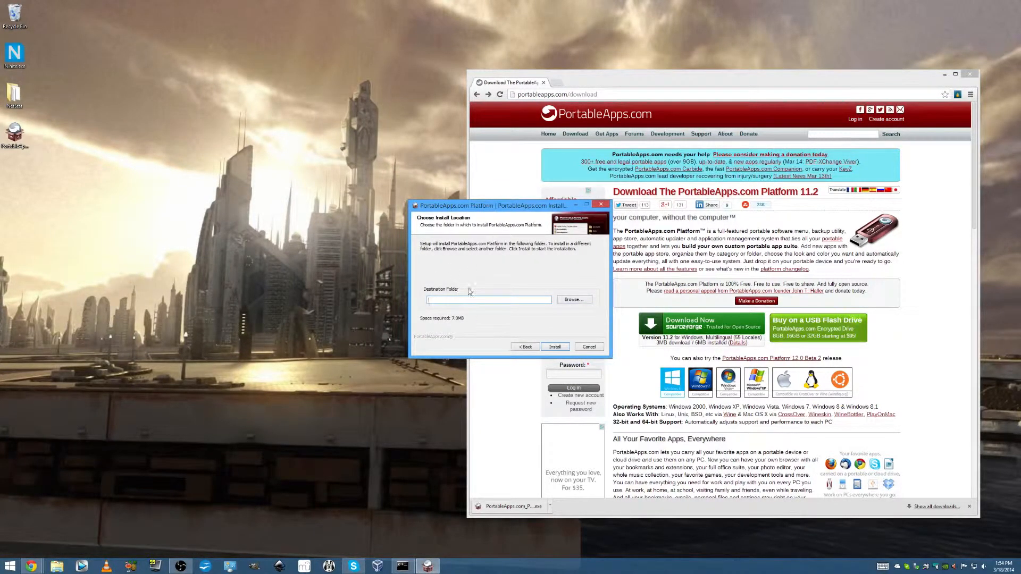
Create a folder named USB on the desktop and choose it as the installation destination
click(565, 299)
click(473, 253)
click(471, 401)
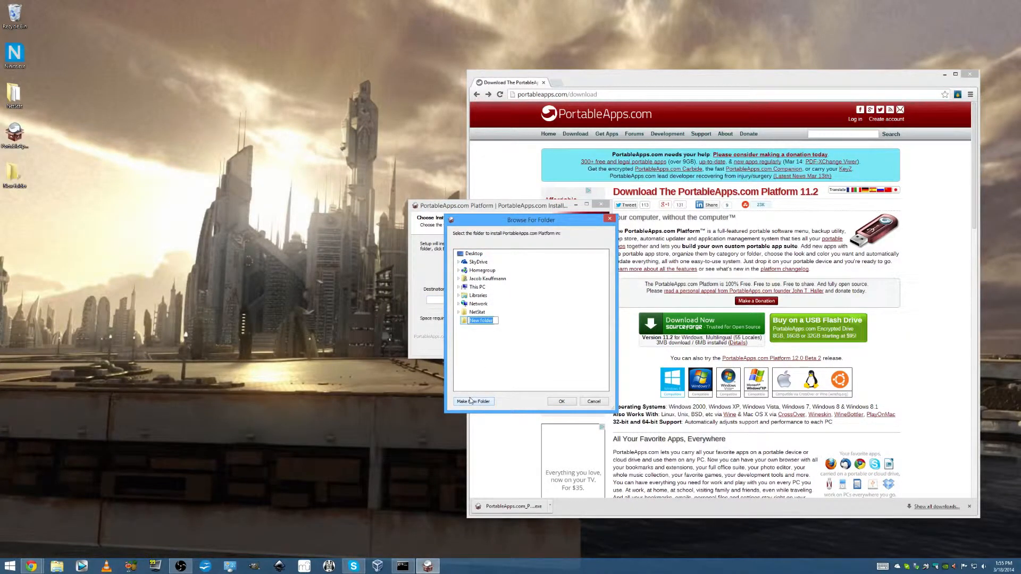
text(USB)
key(Return)
click(561, 401)
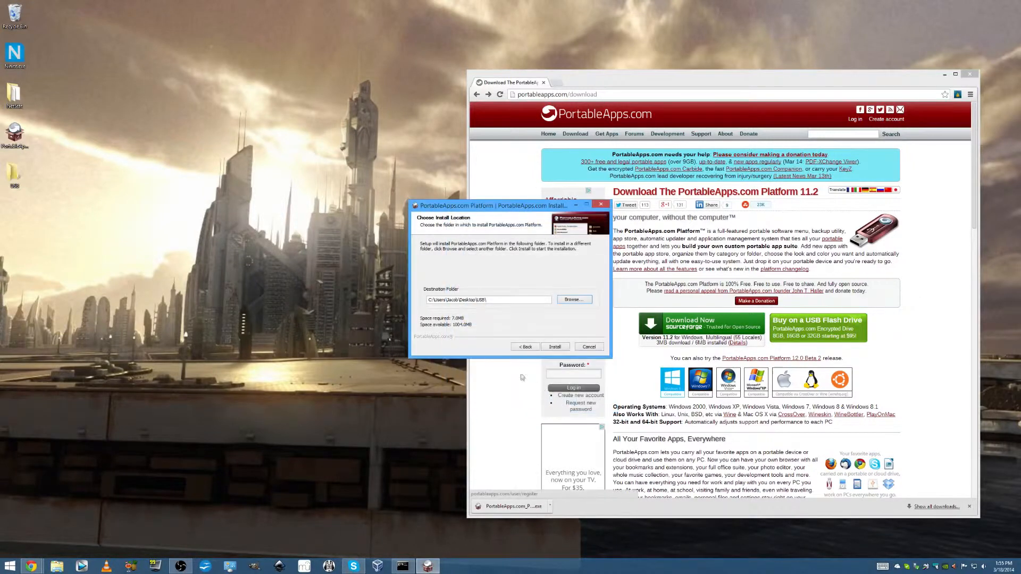
Install the platform into the chosen folder and finish the setup with Launch PortableApps.com Platform enabled
click(556, 350)
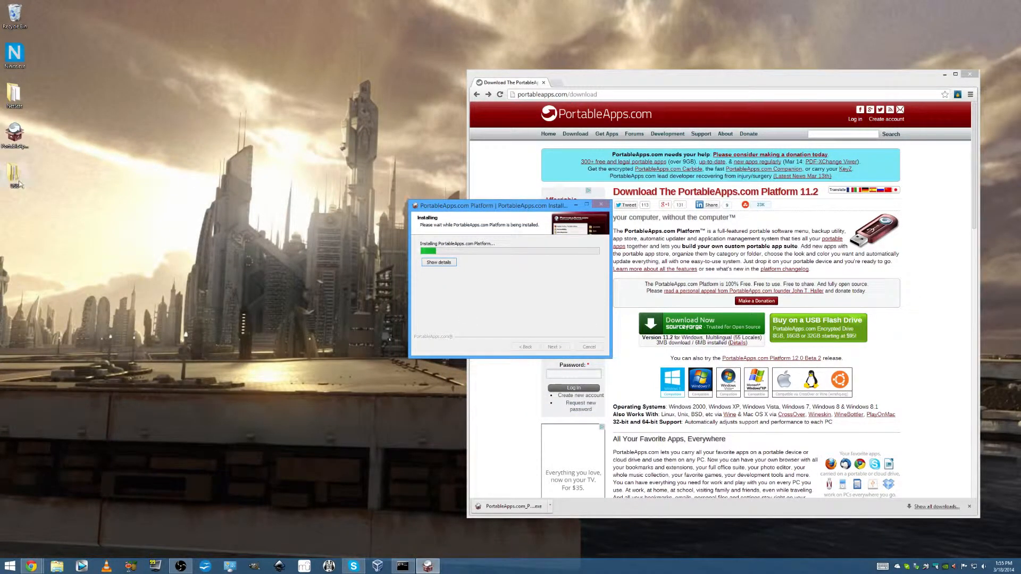
click(429, 263)
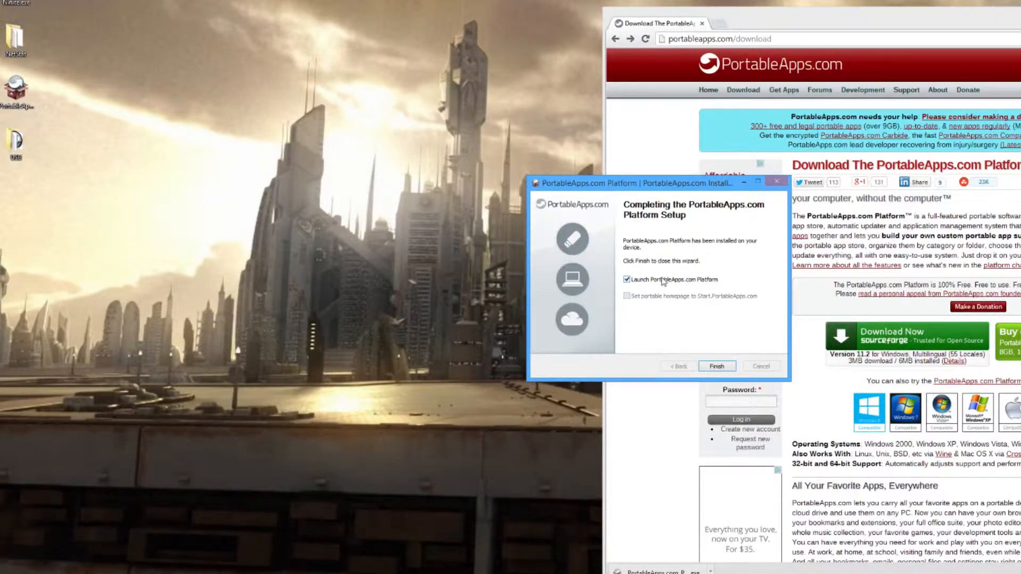
click(717, 366)
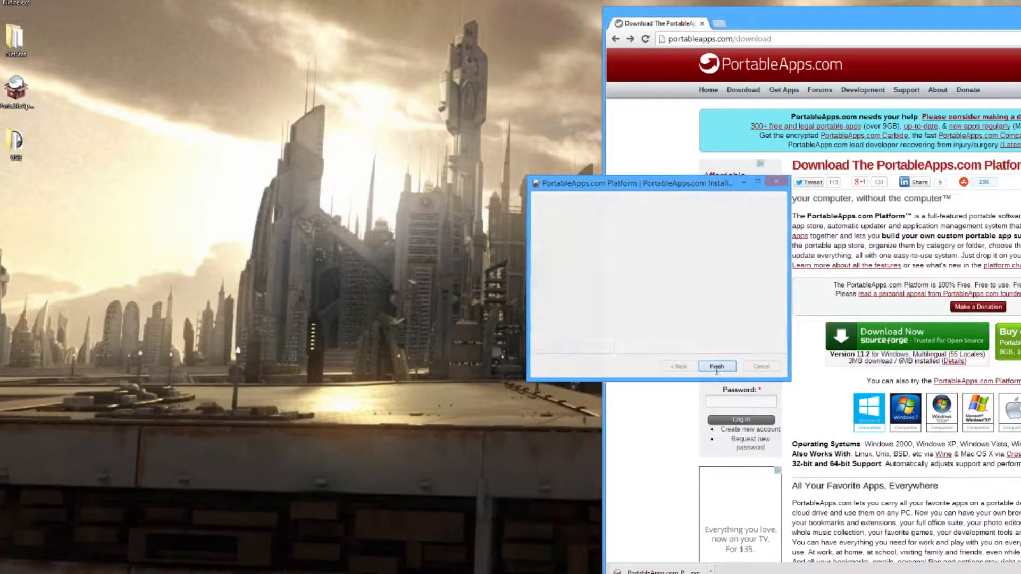
Open the USB folder on the desktop and run Start.exe from it
double_click(15, 149)
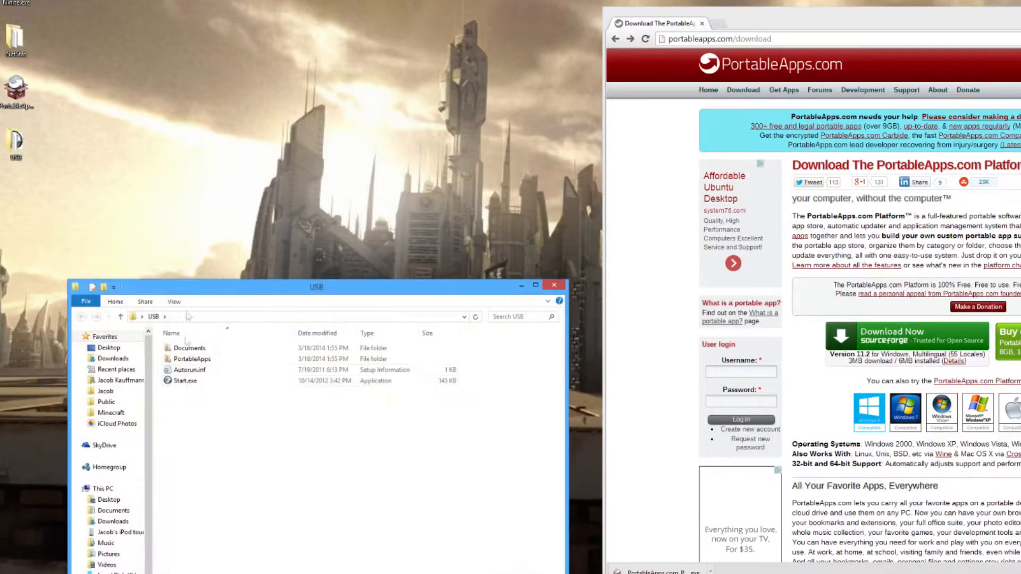
click(194, 387)
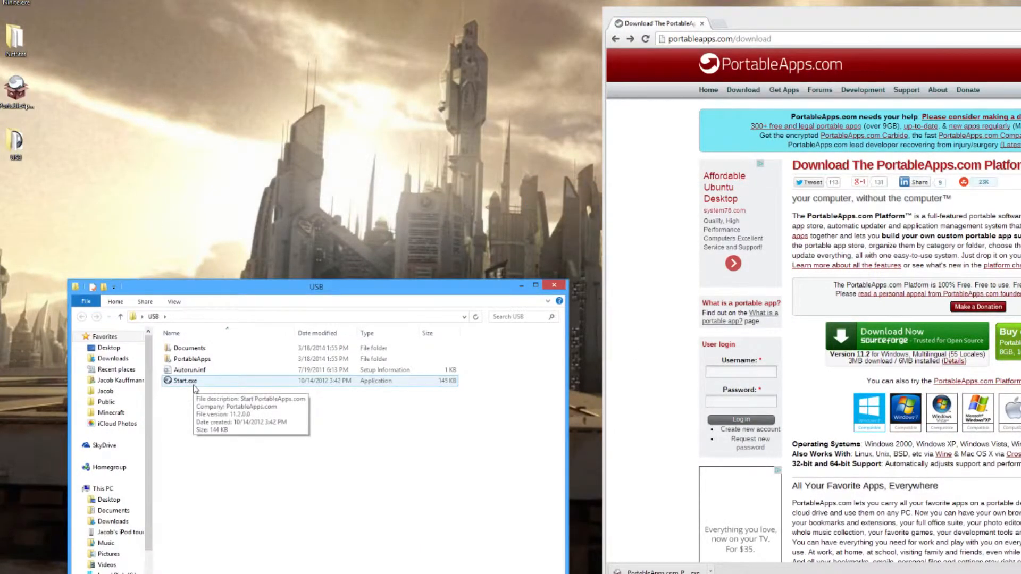
click(193, 374)
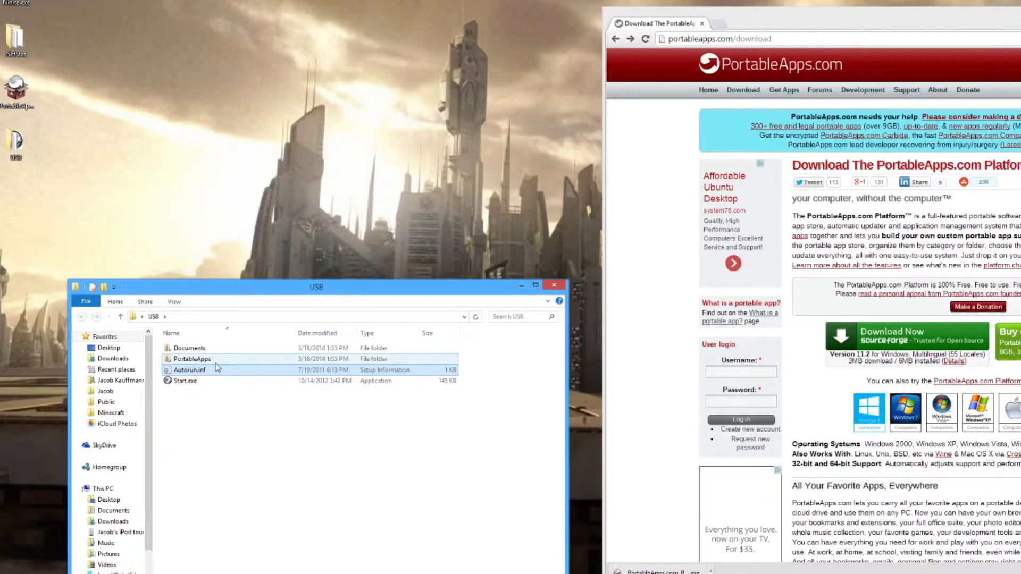
mouse_move(218, 399)
mouse_down()
mouse_move(128, 421)
mouse_move(217, 406)
mouse_up()
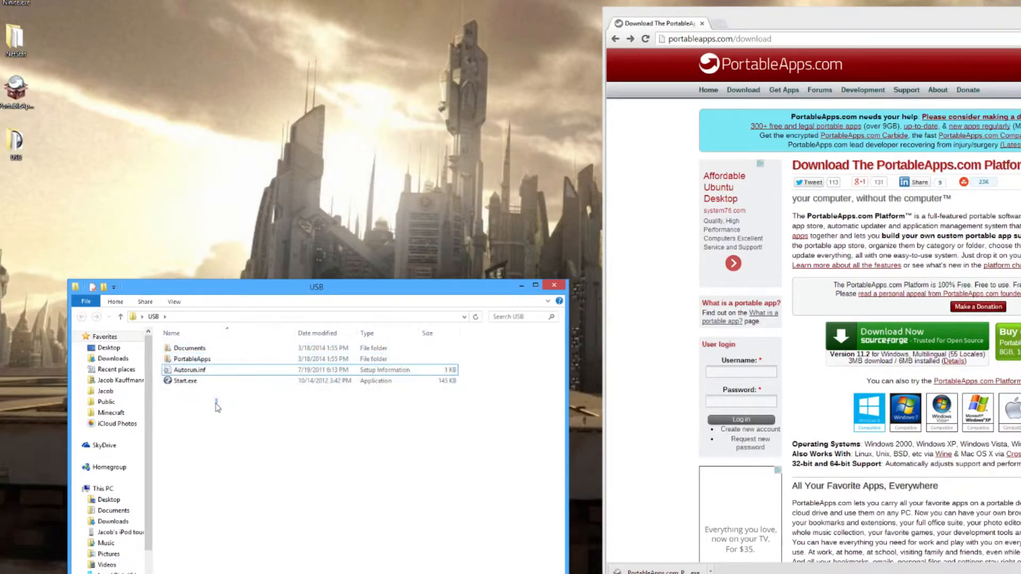
click(214, 371)
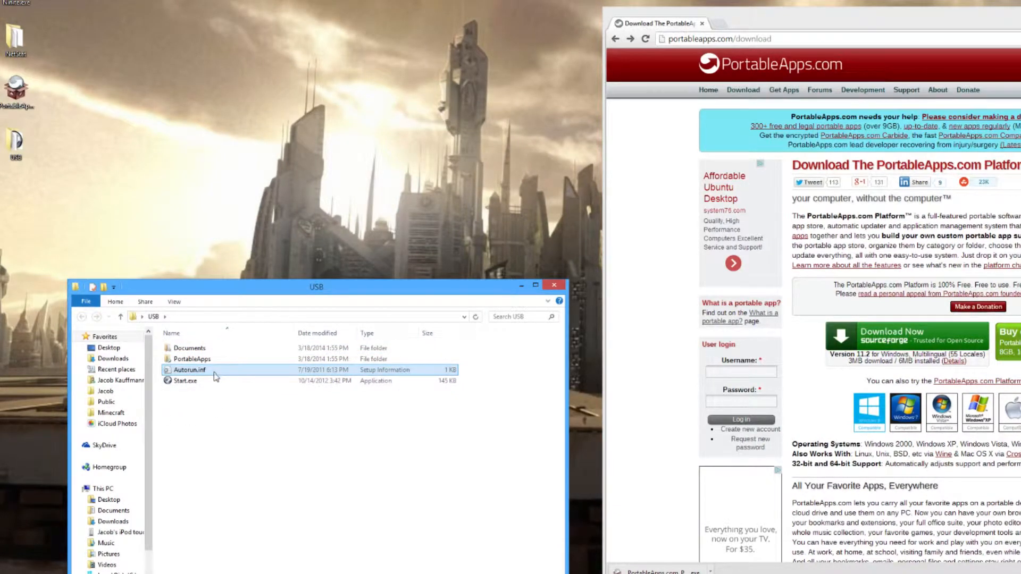
double_click(214, 379)
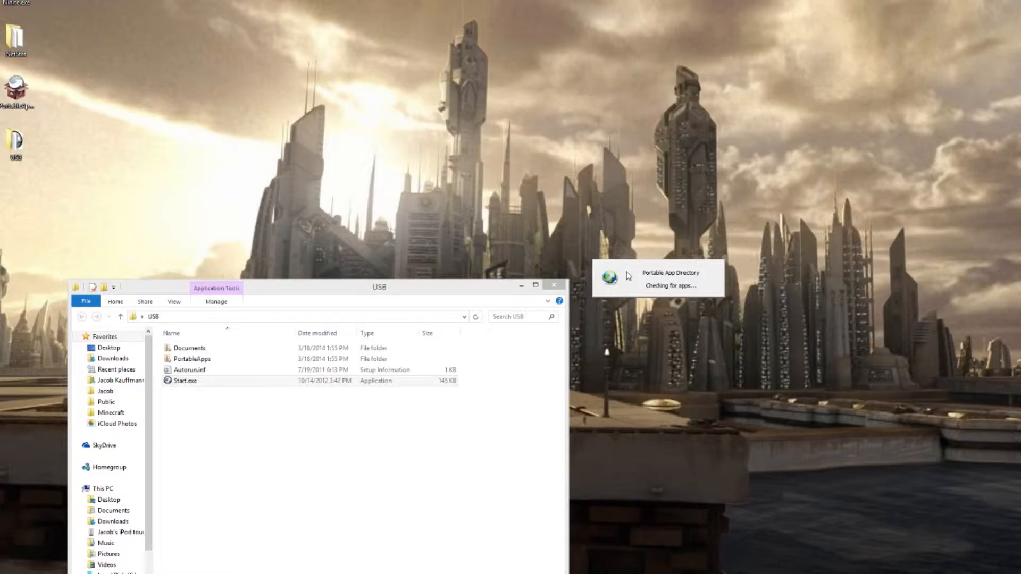
Examine the contents of the Documents and PortableApps folders inside USB, then return to the USB folder
double_click(264, 349)
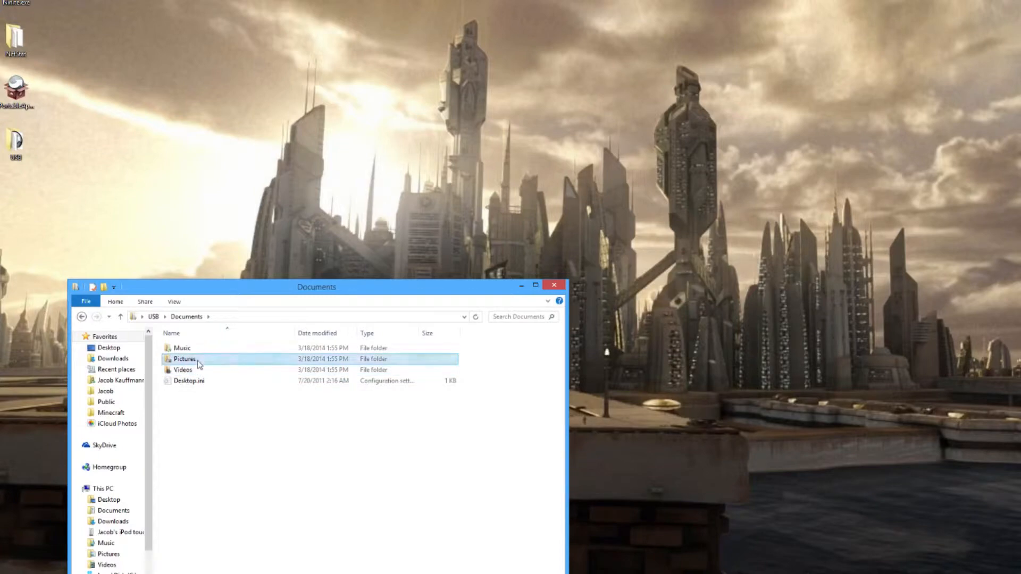
double_click(197, 359)
click(120, 318)
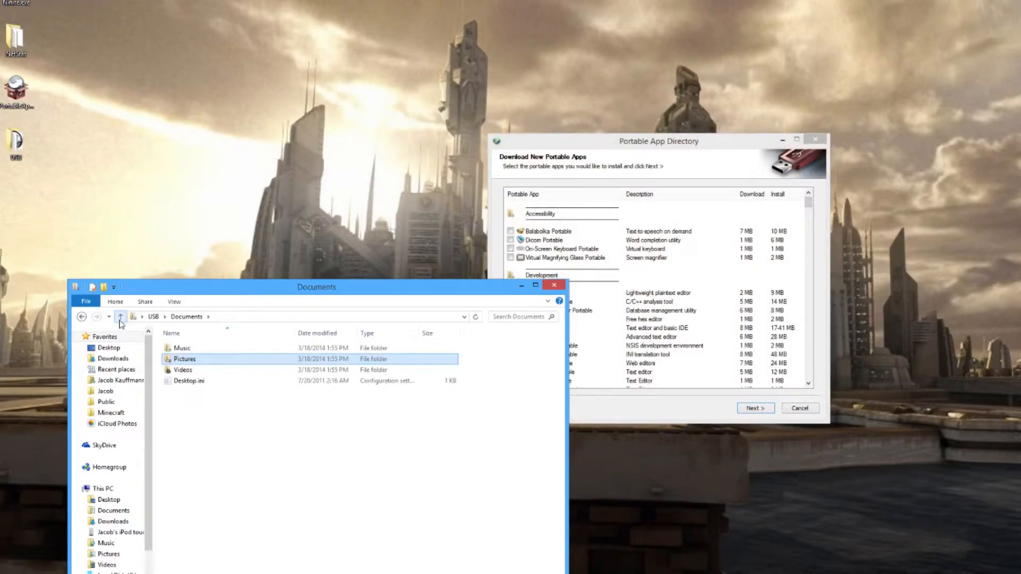
click(120, 318)
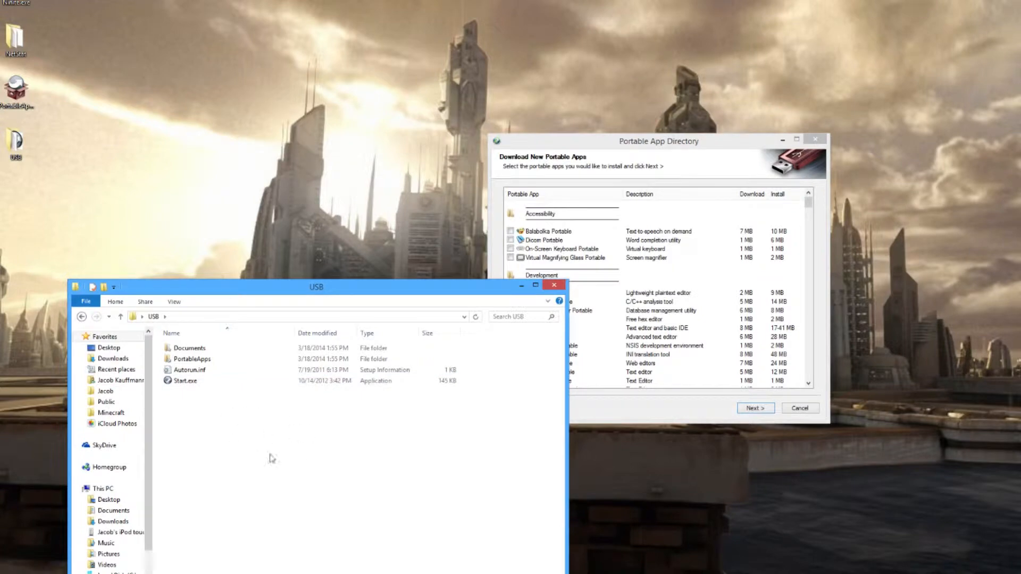
double_click(213, 348)
click(122, 317)
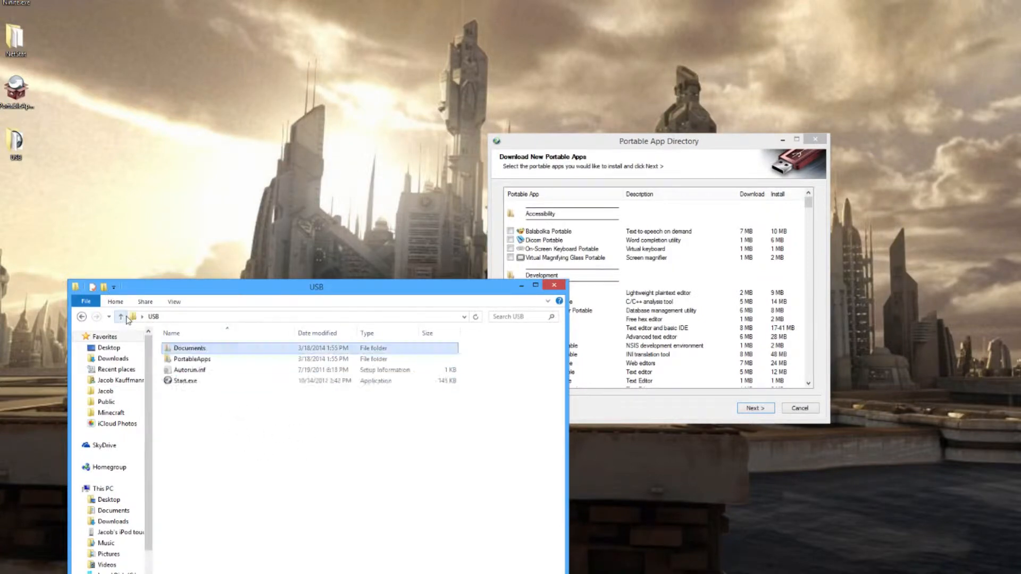
double_click(216, 361)
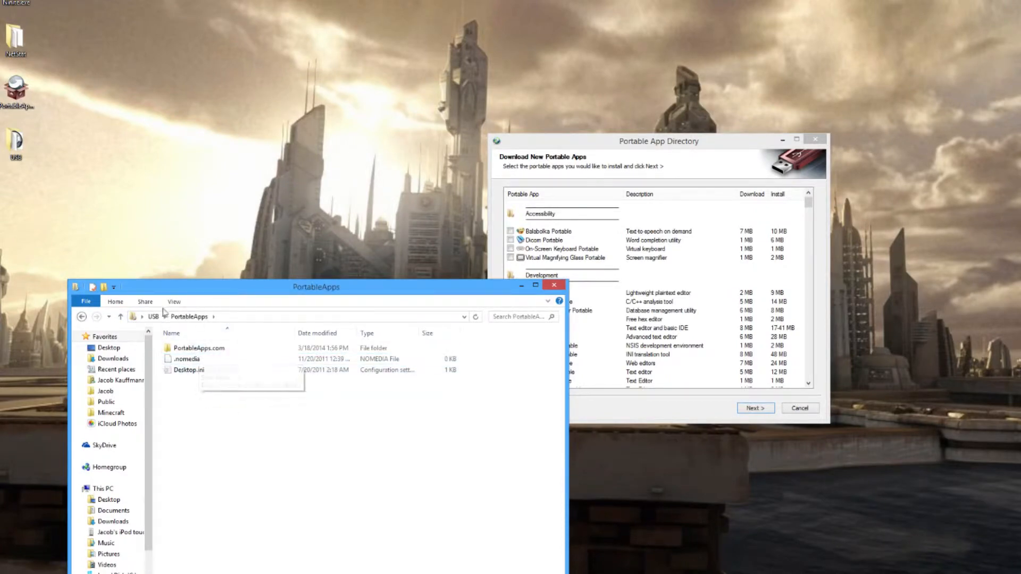
click(121, 317)
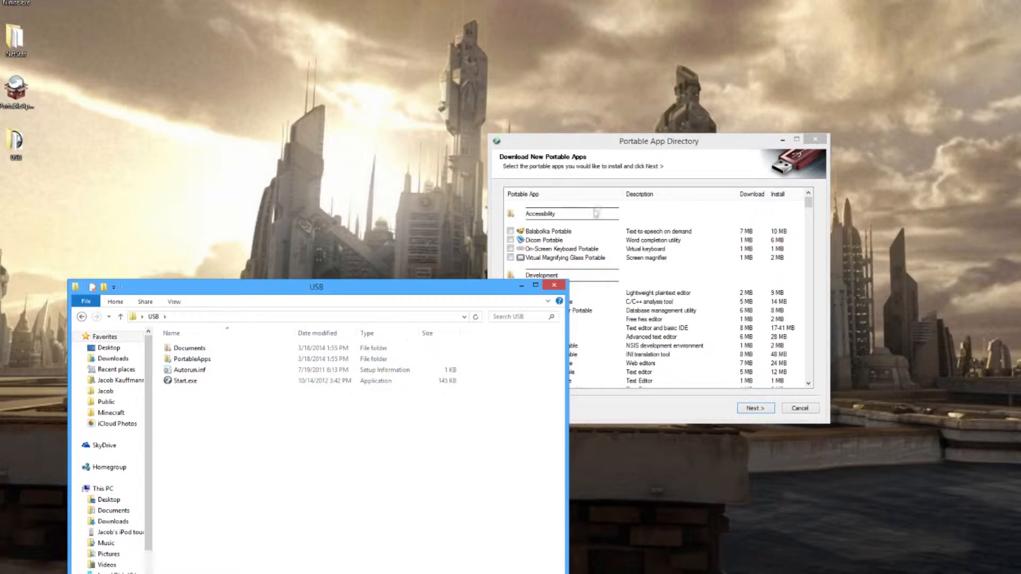
Look through the Portable App Directory list and select Google Chrome Portable from the Internet category for installation
click(617, 146)
drag(617, 146, 644, 135)
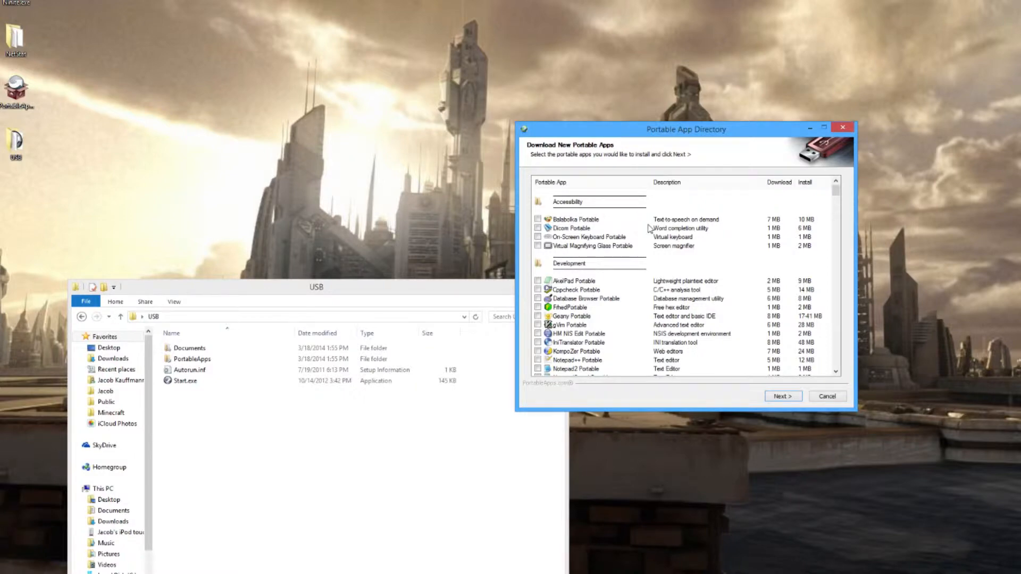
scroll(649, 228, down, 20)
scroll(649, 227, down, 20)
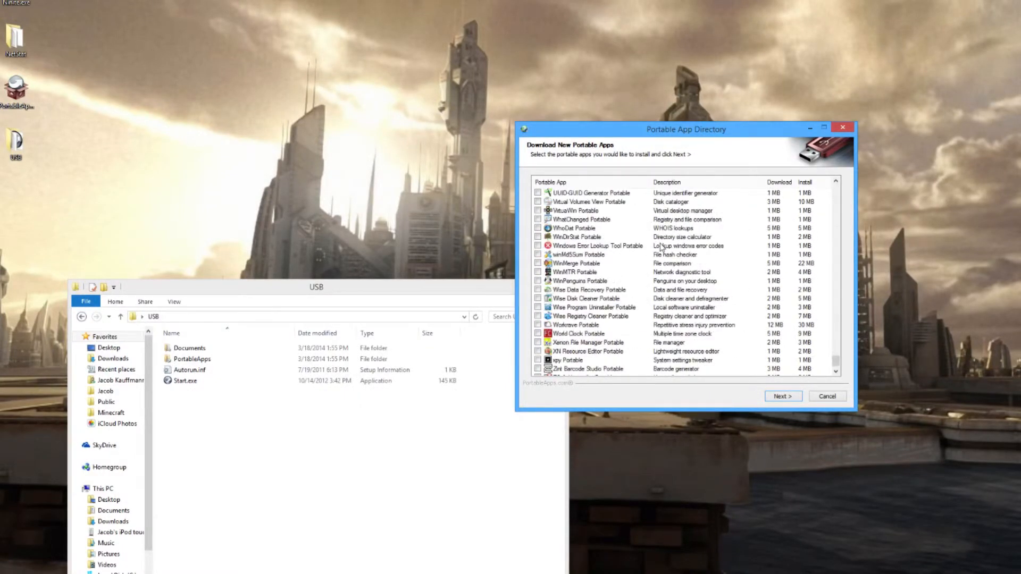
drag(836, 363, 830, 196)
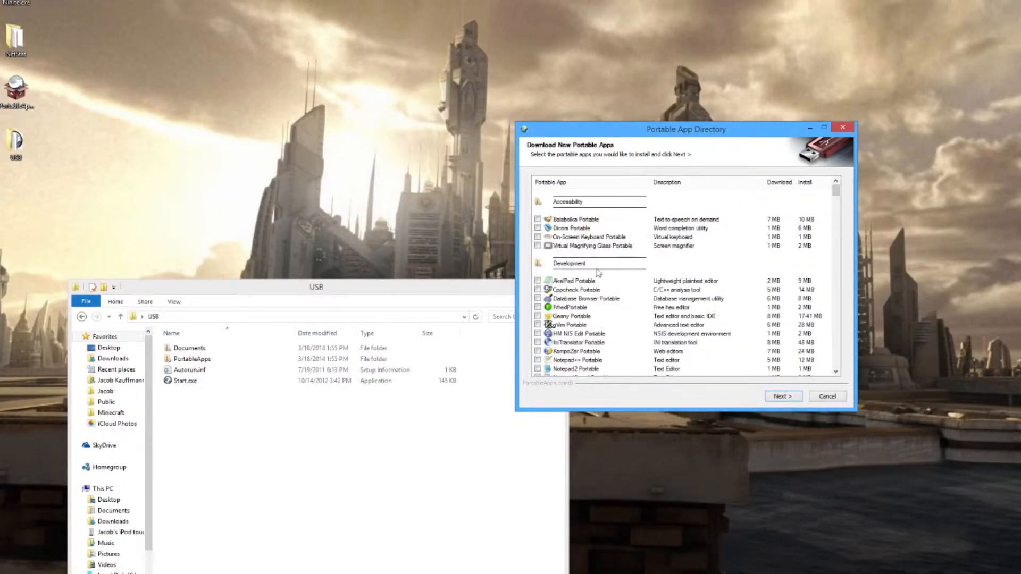
scroll(611, 215, down, 2)
scroll(612, 216, down, 1)
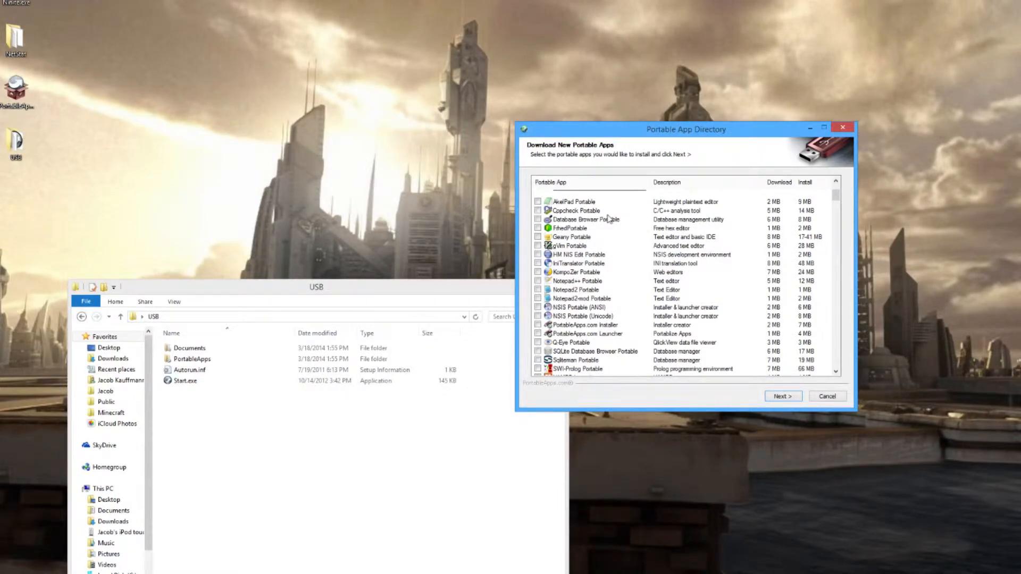
scroll(556, 215, down, 15)
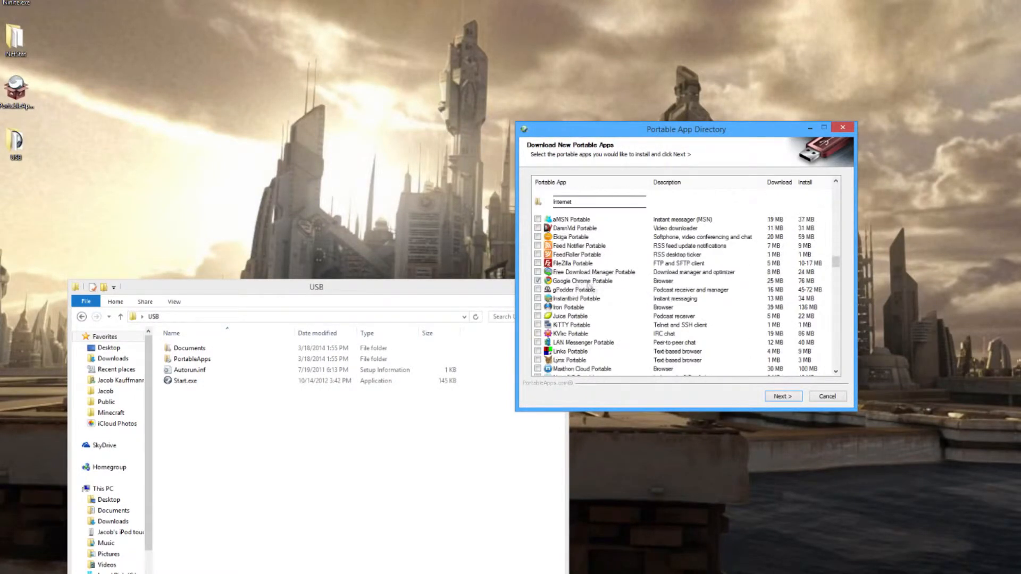
Download and install the selected portable apps, accepting the Skype Portable license agreement
scroll(568, 249, down, 20)
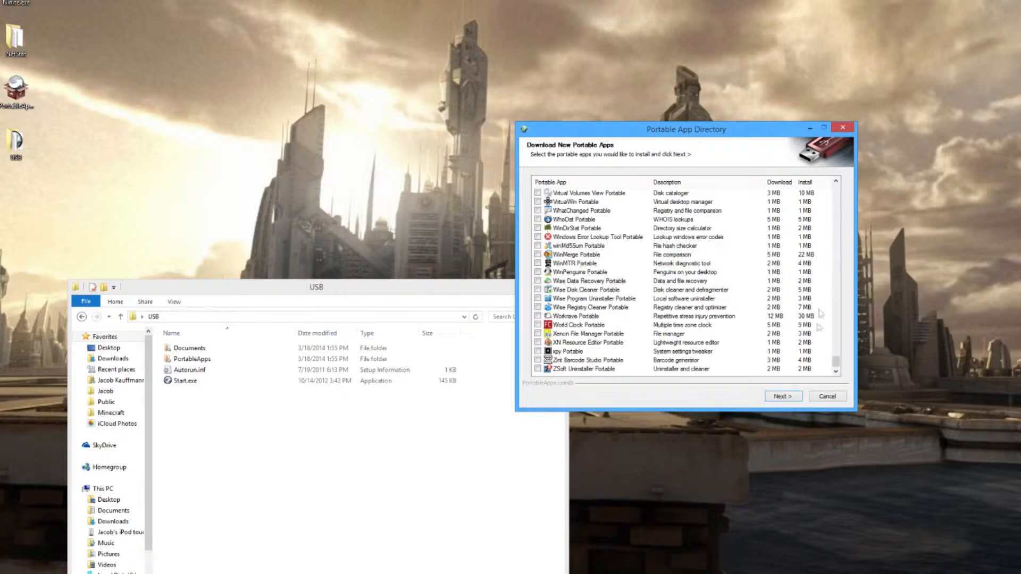
click(781, 396)
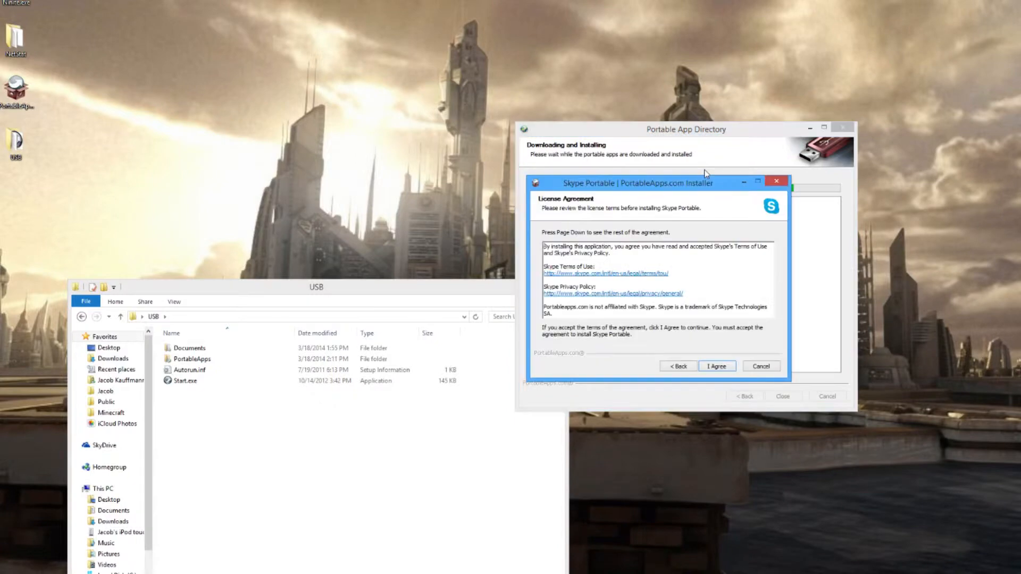
click(724, 368)
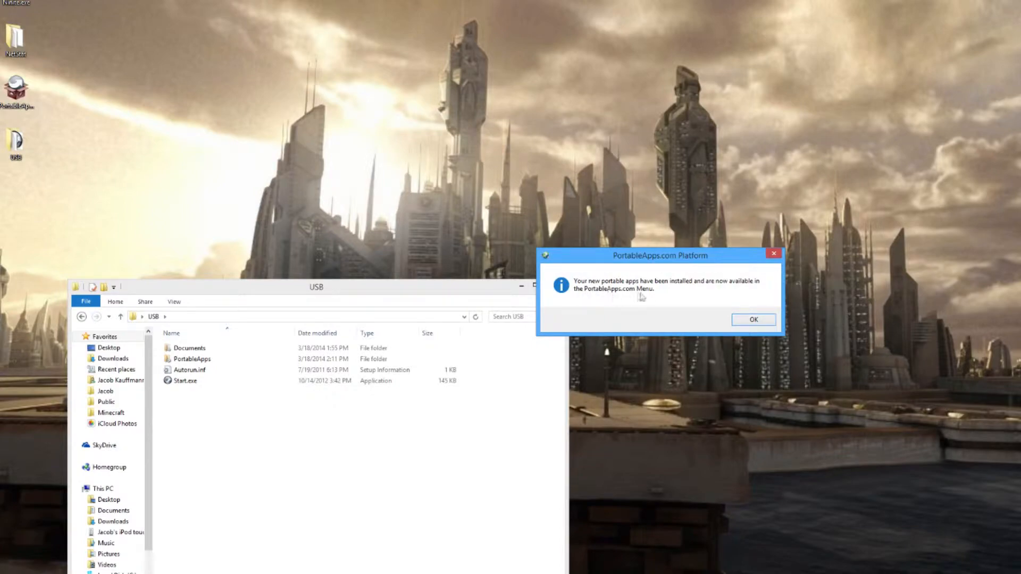
Acknowledge the completed app installation and bring up the PortableApps.com menu, dismissing the Skype notification
click(749, 319)
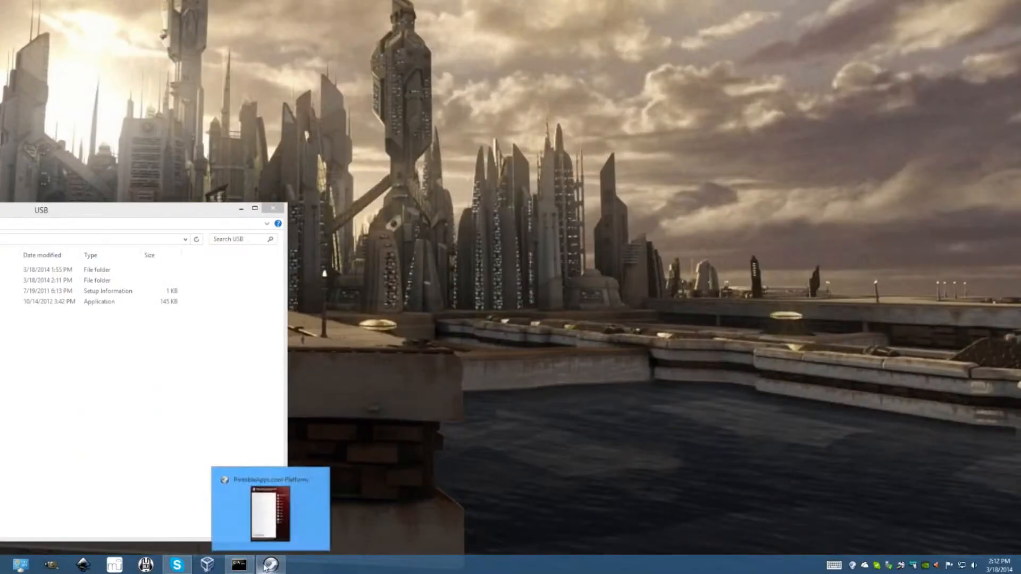
click(270, 565)
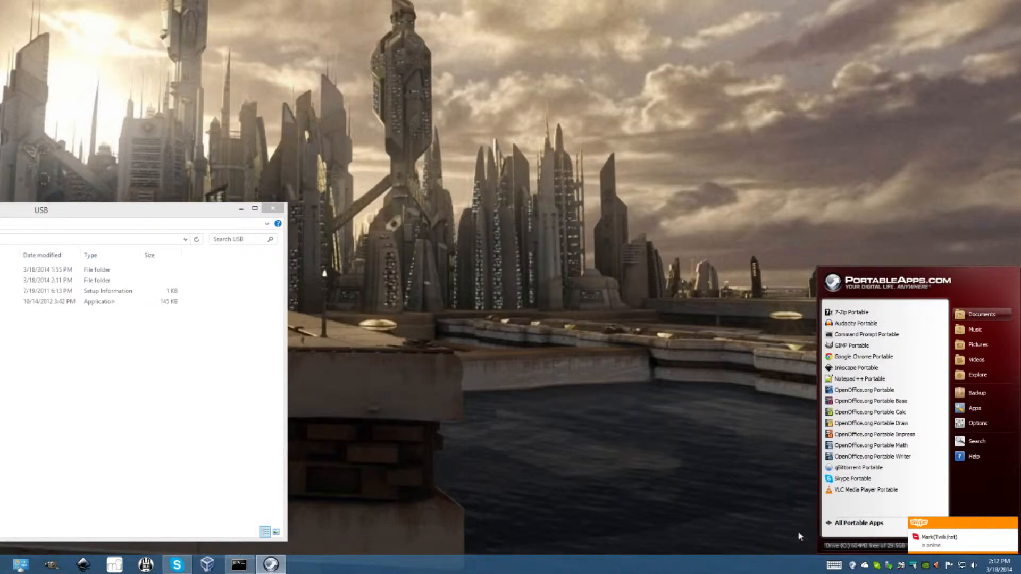
click(1013, 524)
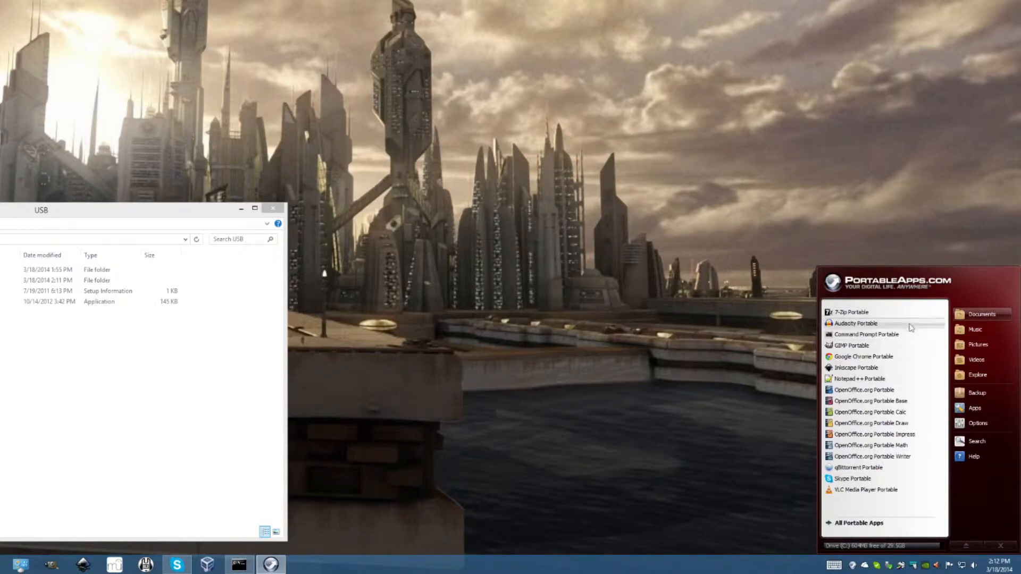
click(266, 569)
click(266, 568)
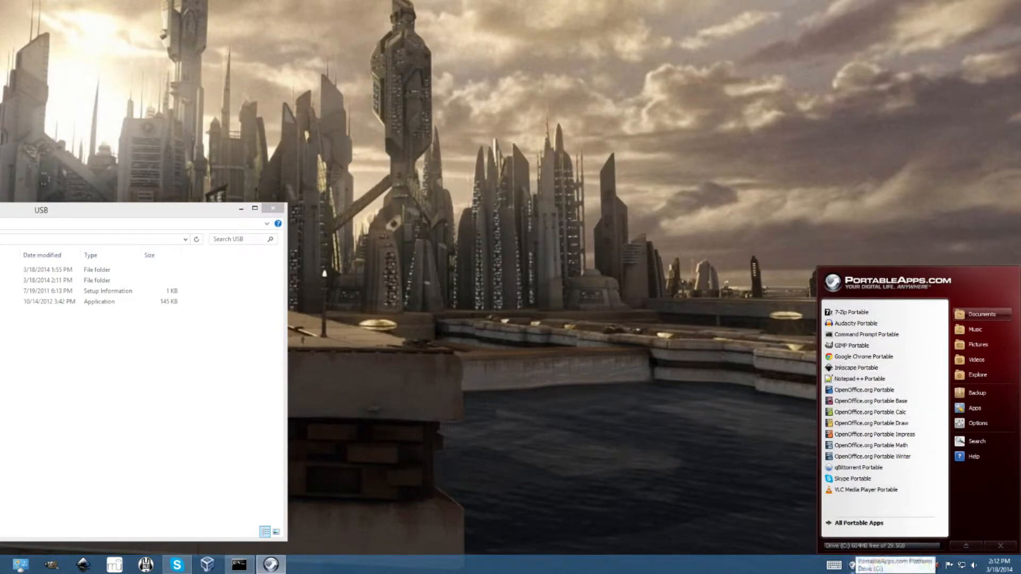
Open the PortableApps.com menu from its system tray icon and look at its built-in search box
right_click(853, 566)
click(726, 514)
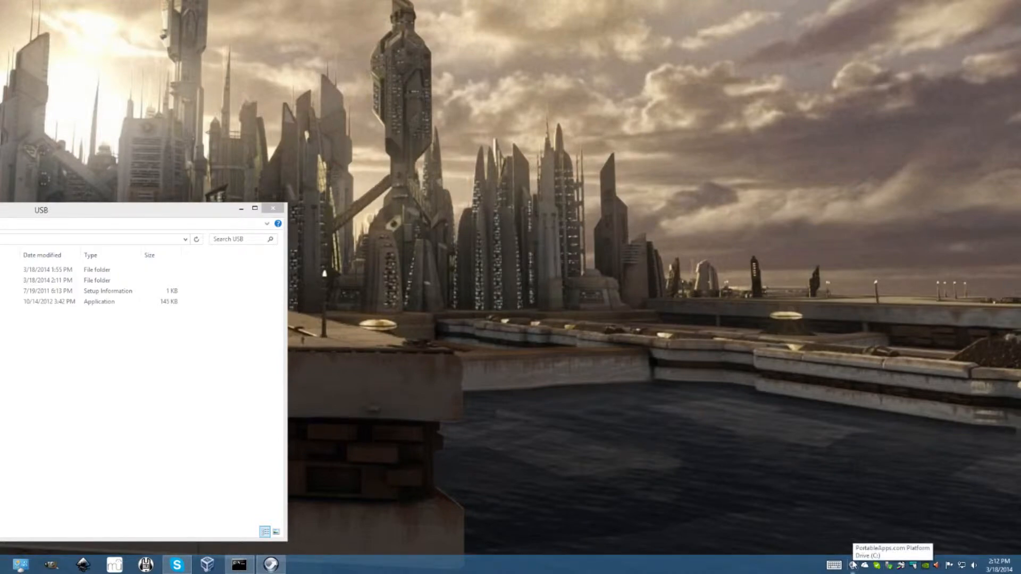
click(853, 566)
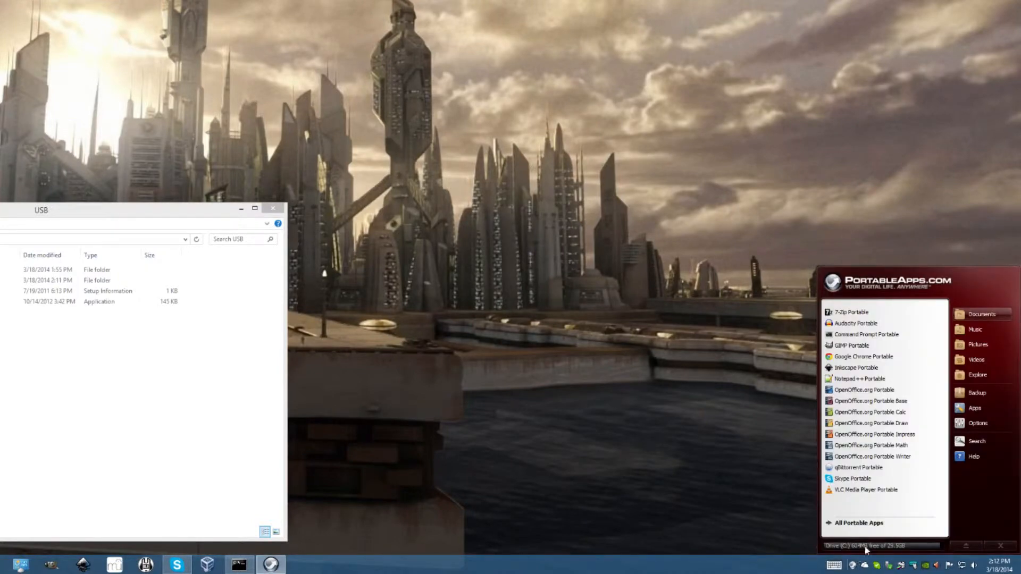
click(857, 547)
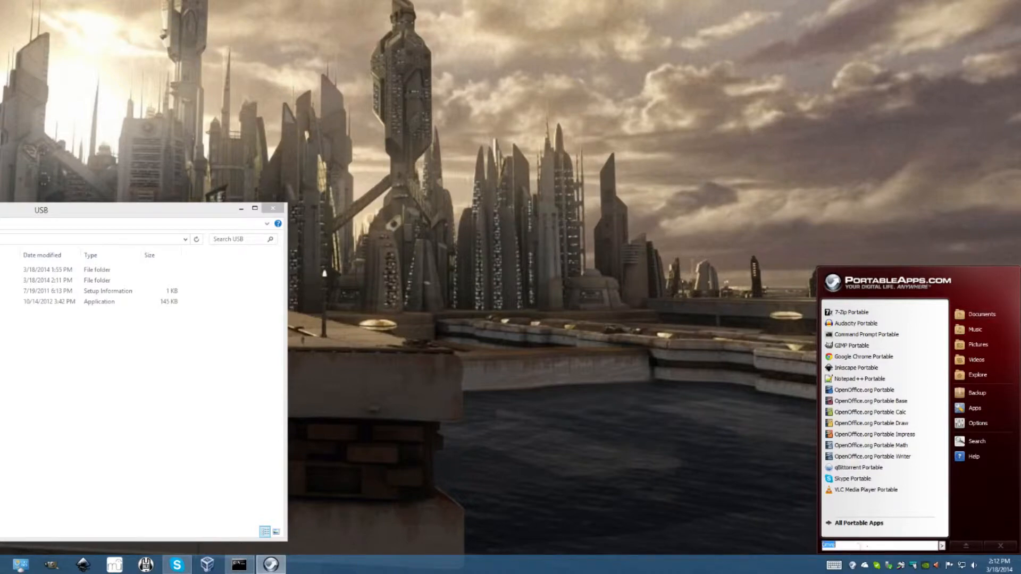
click(835, 560)
click(851, 566)
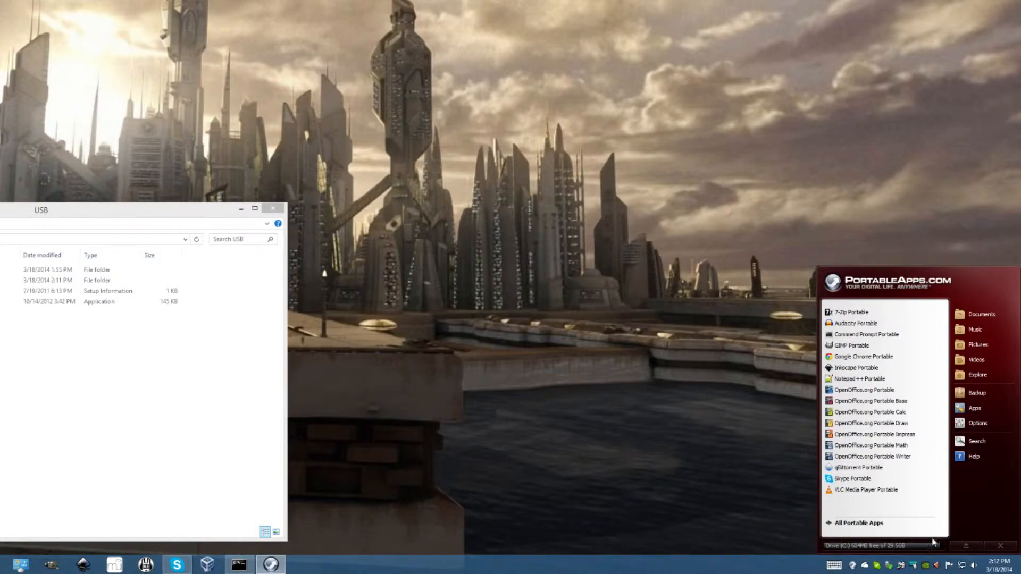
Change the PortableApps.com menu's theme to a dark blue one in the platform options and save it
click(977, 424)
click(339, 137)
click(251, 154)
click(251, 166)
click(254, 186)
click(501, 282)
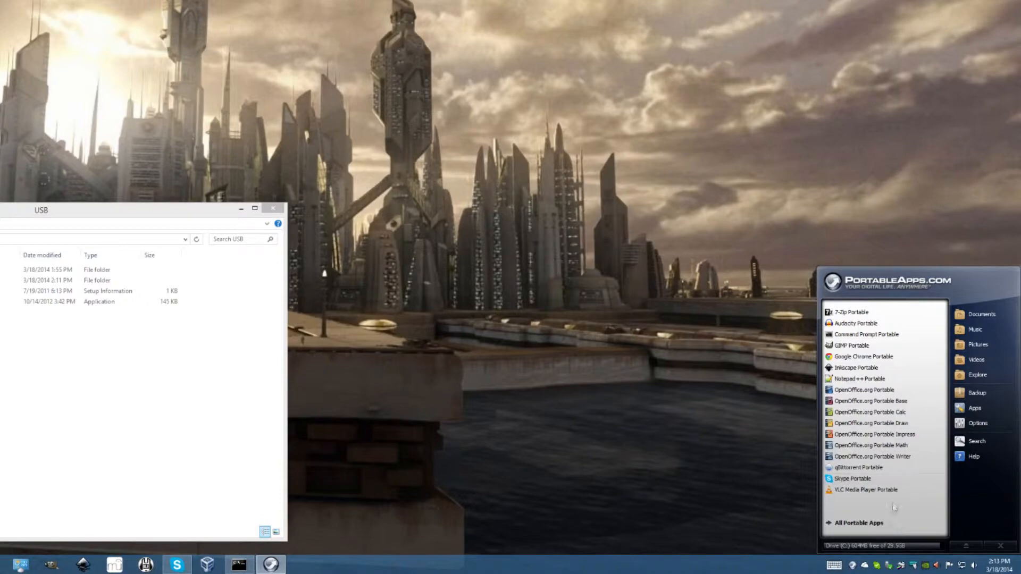
Look at the portable apps grouped by category, including Internet, and return to the main app list
click(882, 527)
click(881, 526)
click(881, 526)
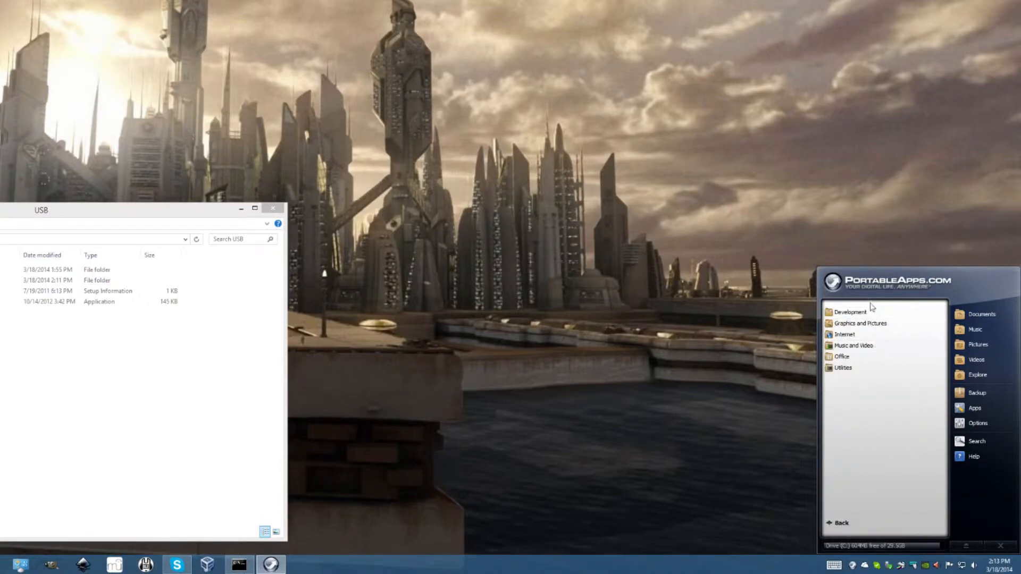
click(865, 335)
click(866, 336)
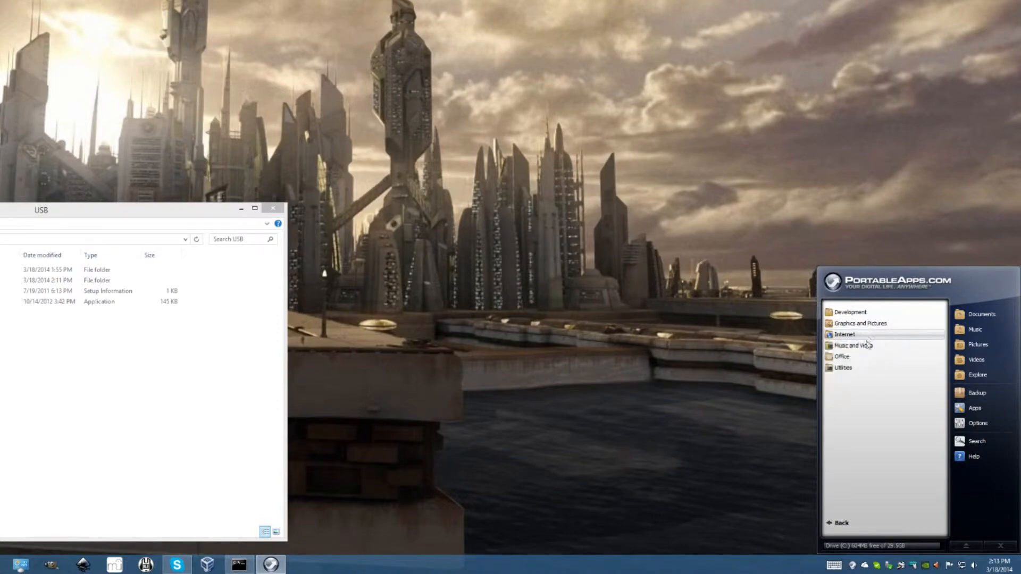
click(864, 525)
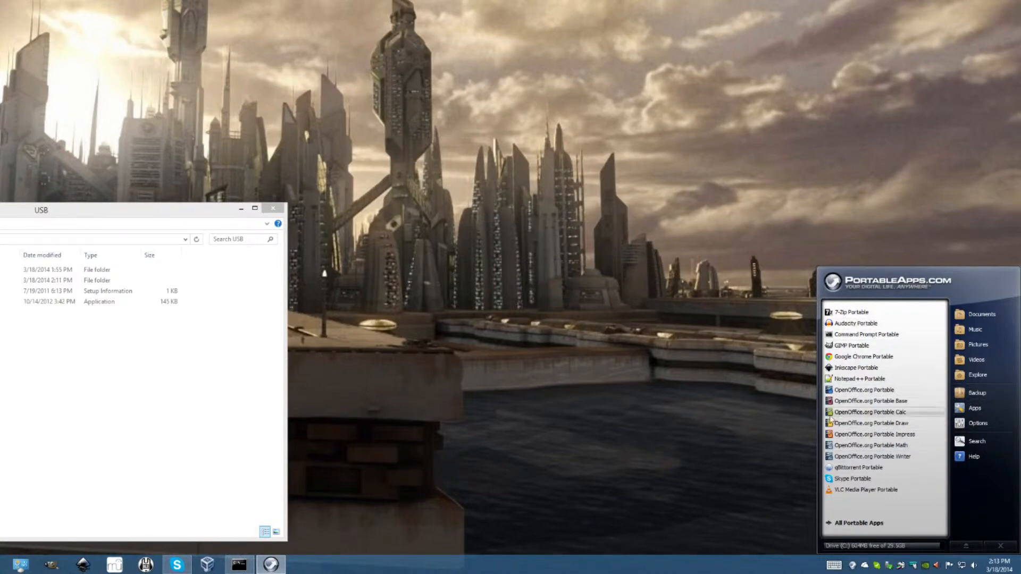
Launch Notepad++ Portable and search the computer's installed apps for notepad++
click(837, 382)
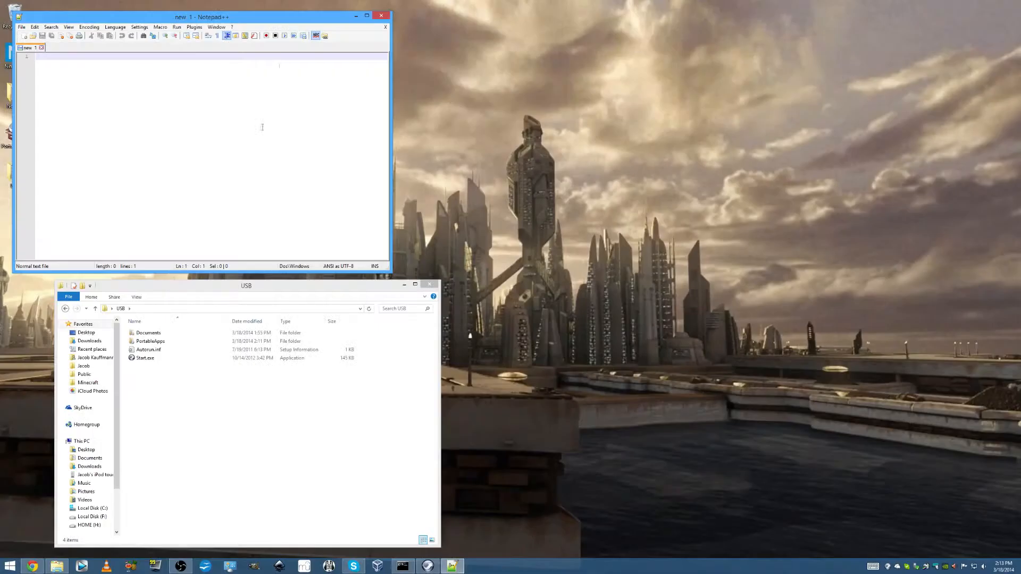
drag(202, 23, 495, 96)
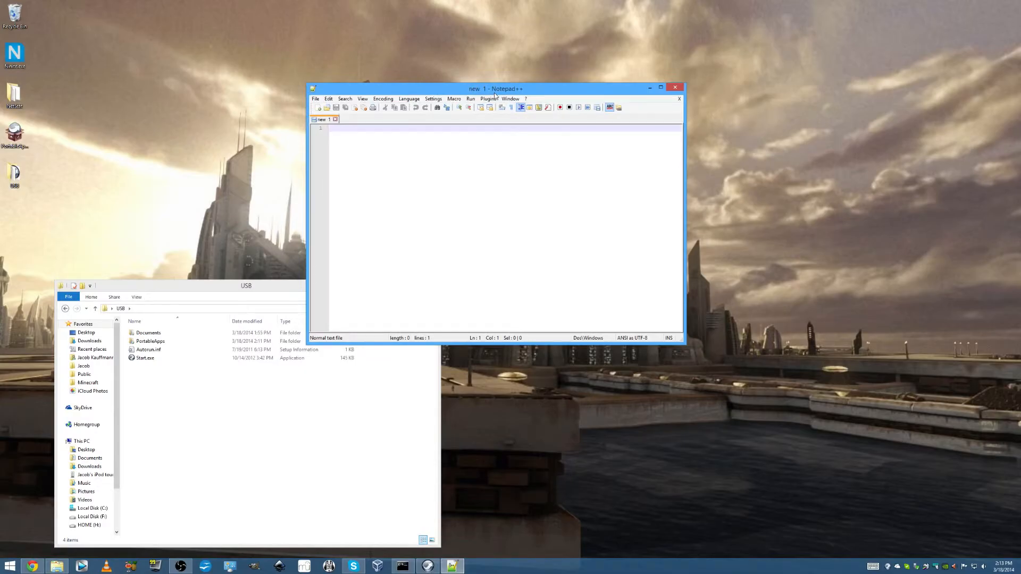
key(super)
text(notepad++)
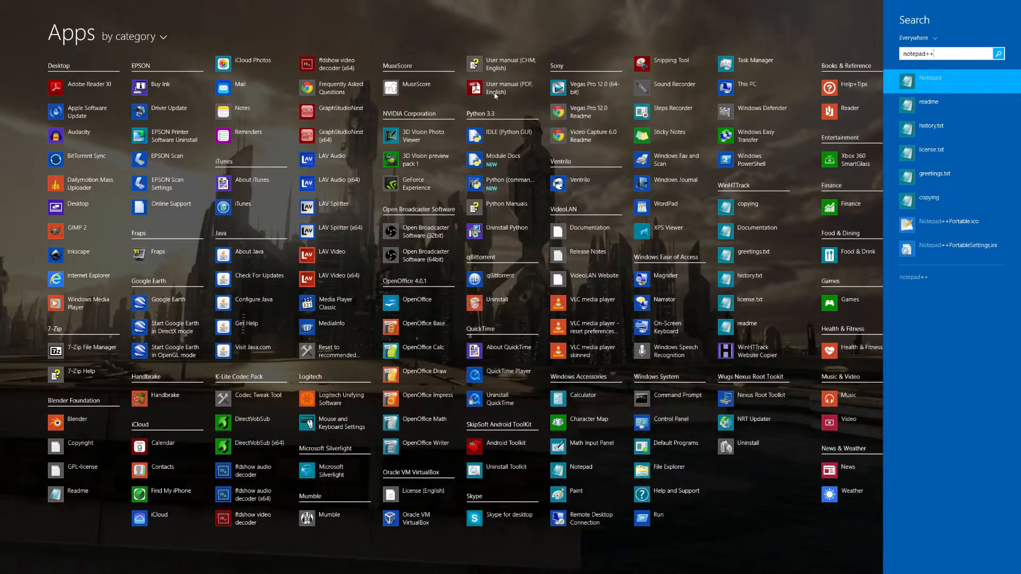
key(super)
Close Notepad++ and launch OpenOffice.org Portable from the PortableApps.com menu
drag(495, 96, 657, 71)
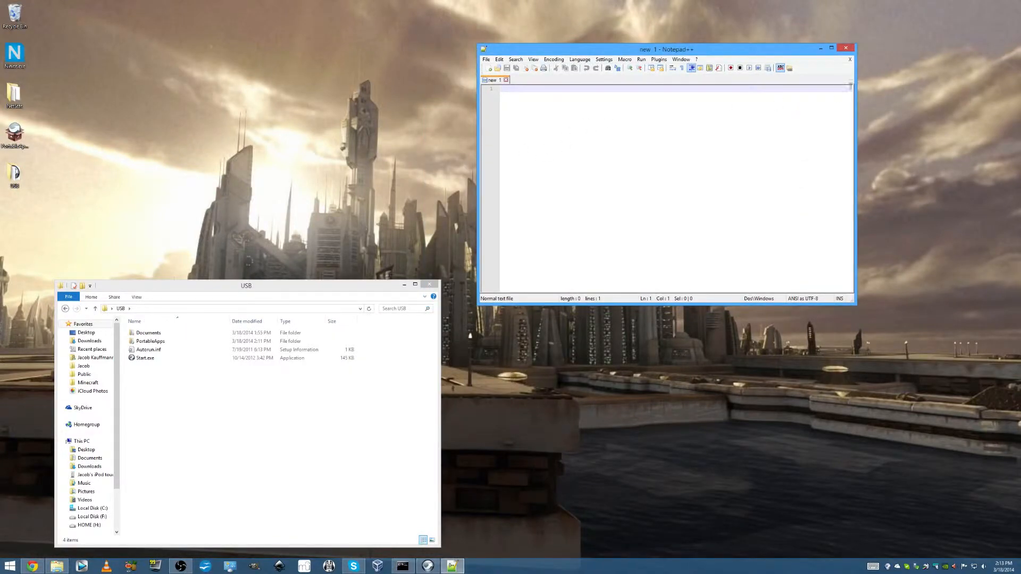
click(846, 48)
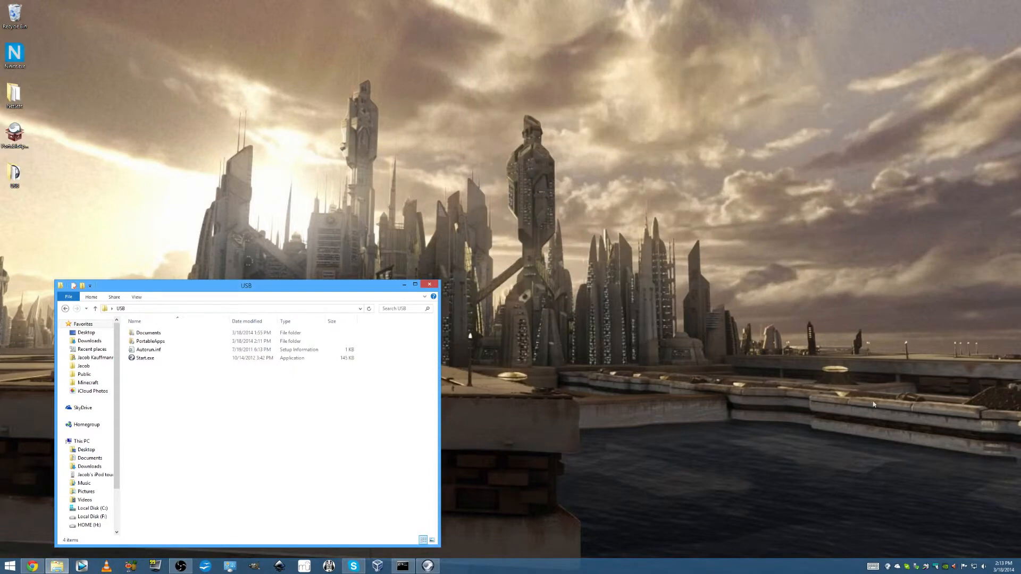
click(887, 566)
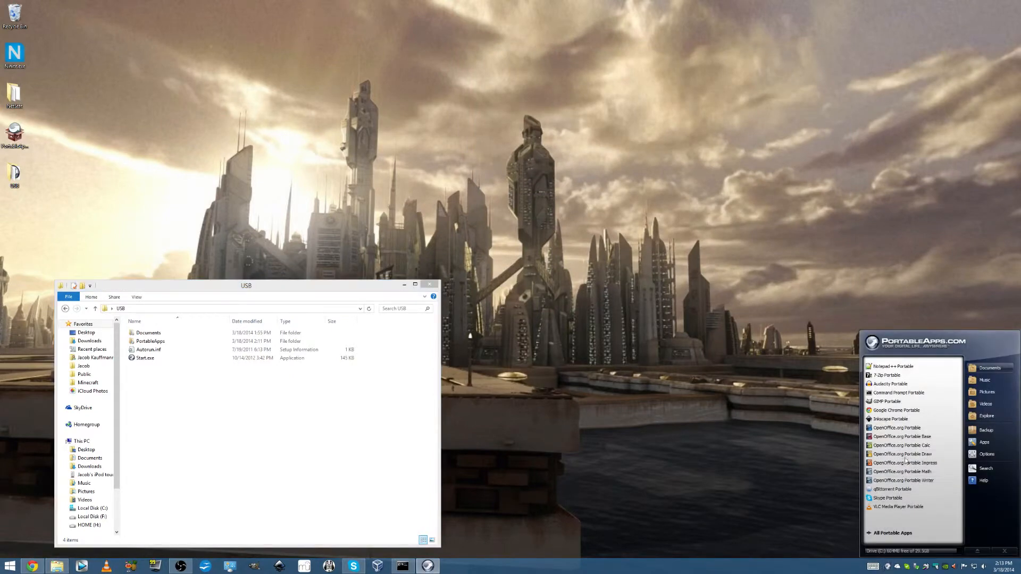
click(908, 430)
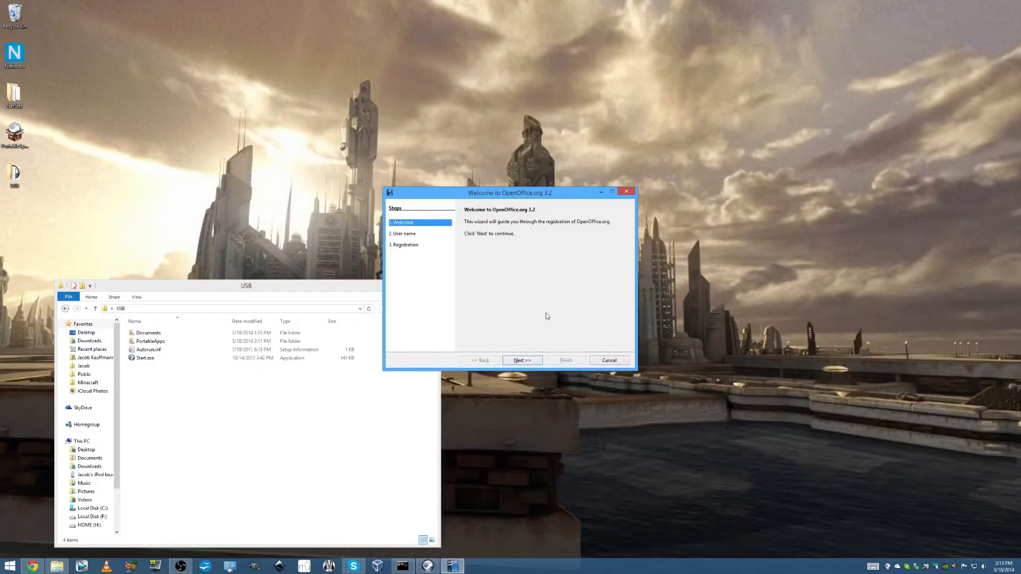
Search Windows for "open" and try to launch the installed OpenOffice from the results
key(super)
text(open)
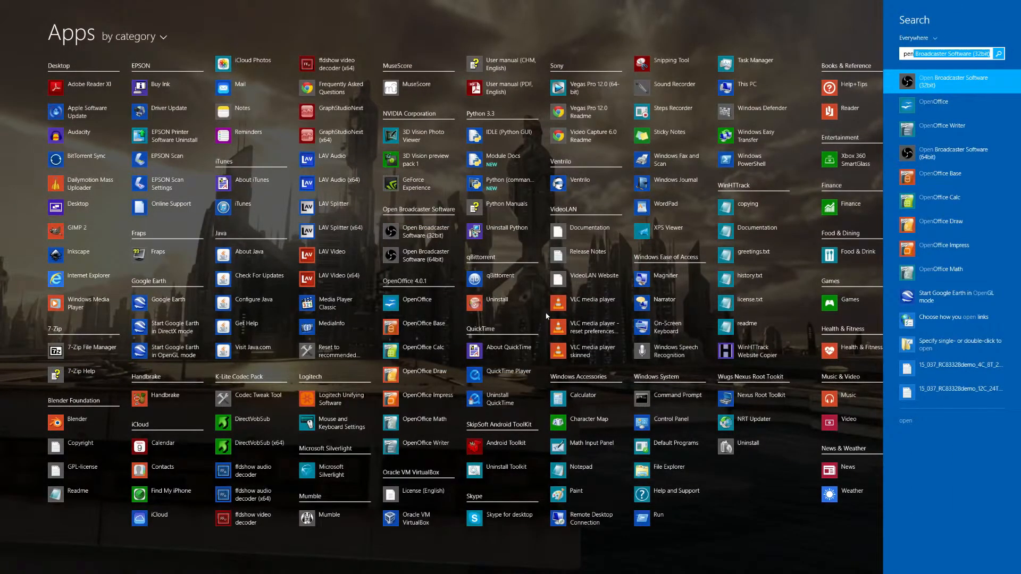
key(Down)
key(Return)
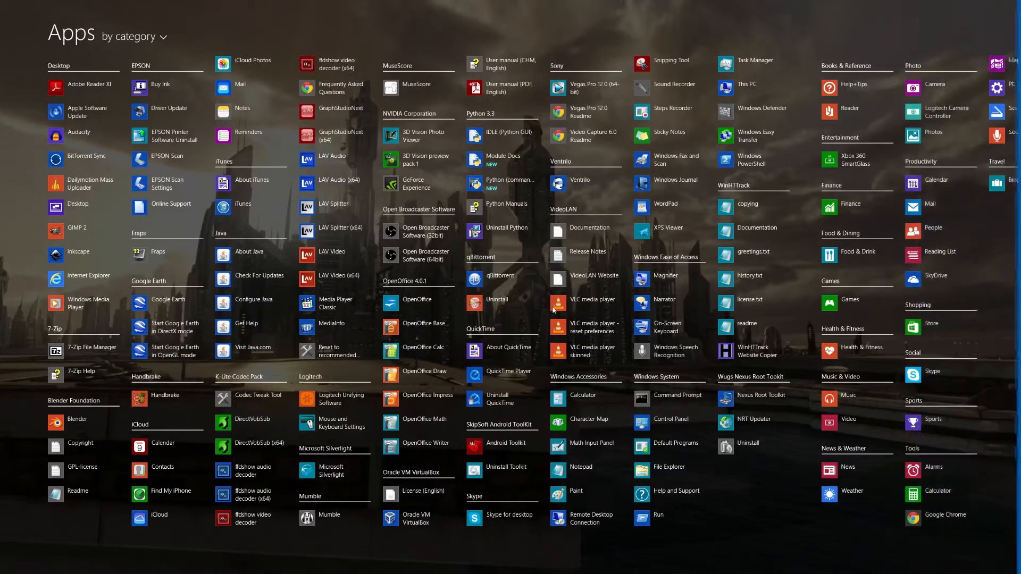
key(Escape)
key(Escape)
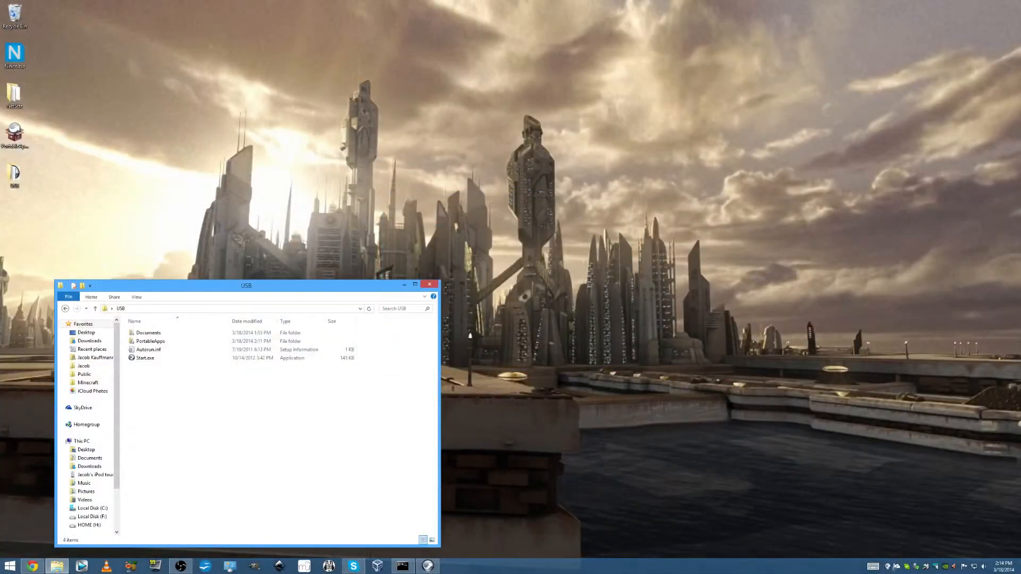
Relaunch OpenOffice.org Portable and complete its welcome wizard with the user name fields left blank
click(893, 567)
click(895, 376)
click(532, 361)
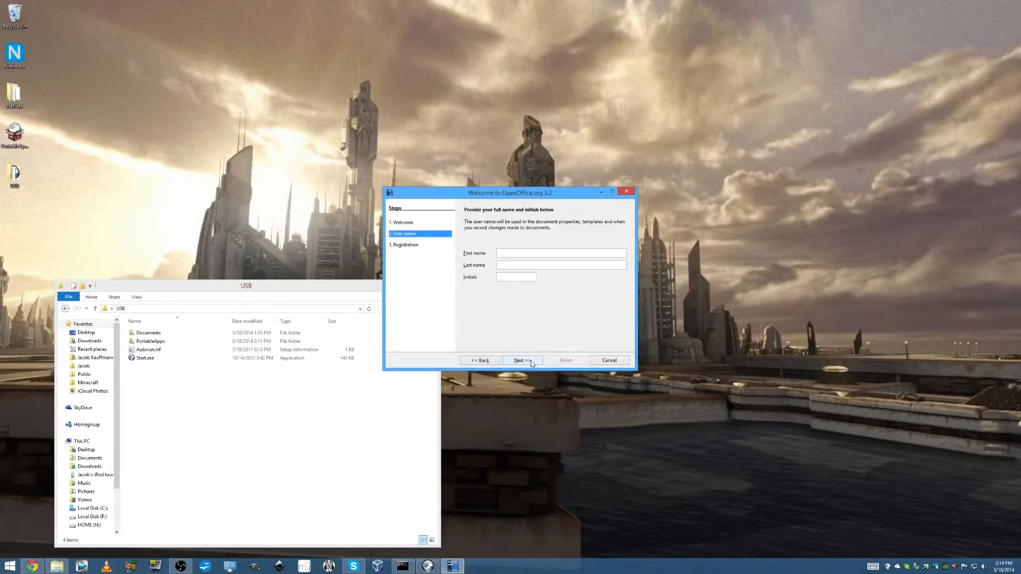
click(533, 362)
click(494, 294)
click(576, 362)
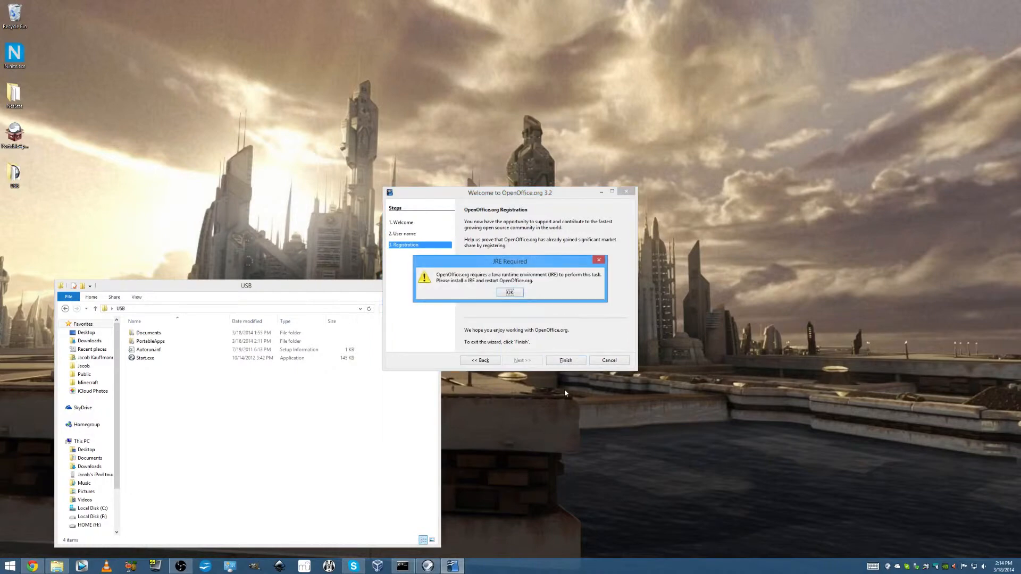
click(514, 295)
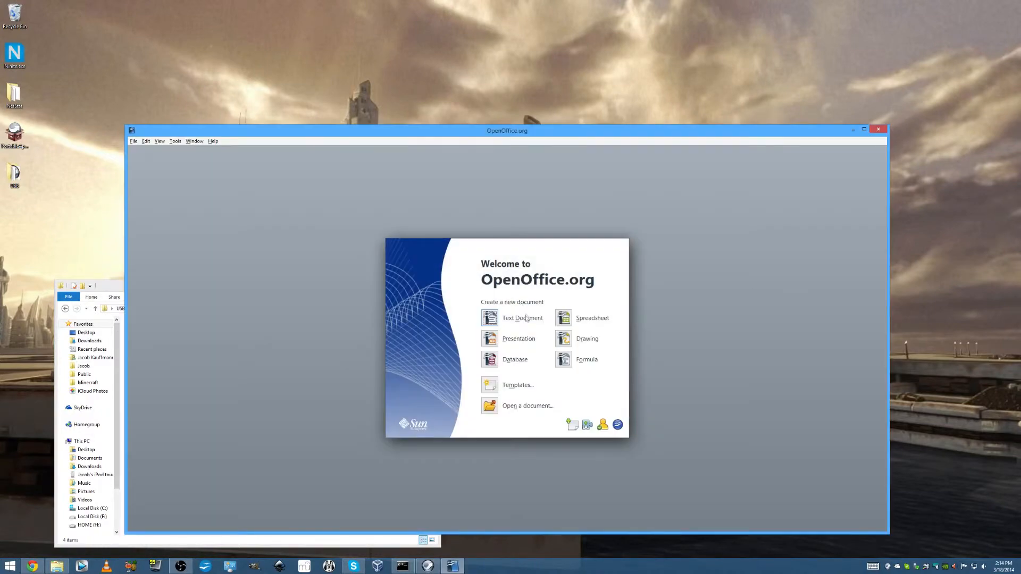
Create a new text document in OpenOffice.org Portable and check its version in the About information
click(490, 319)
drag(512, 133, 728, 122)
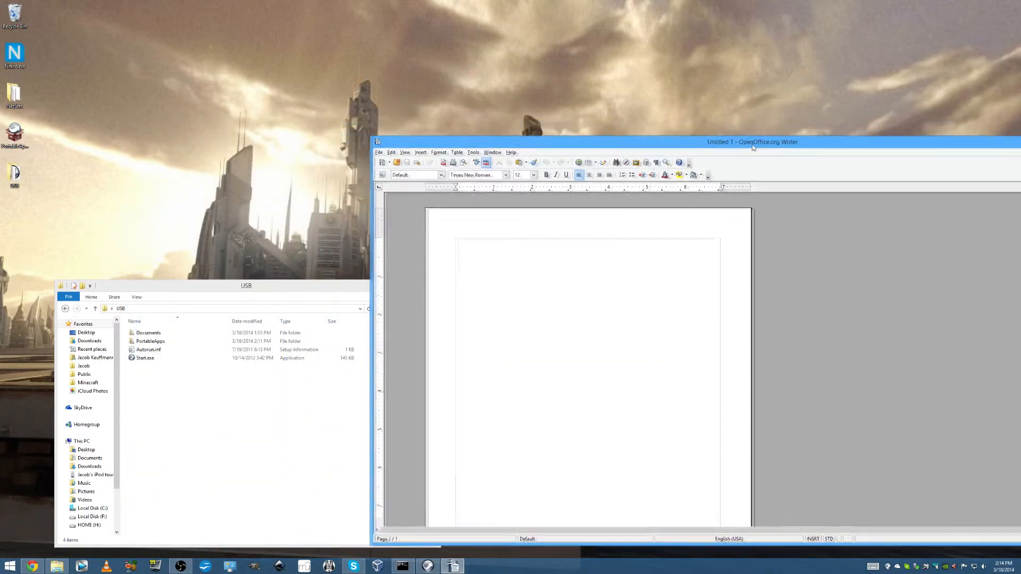
click(514, 153)
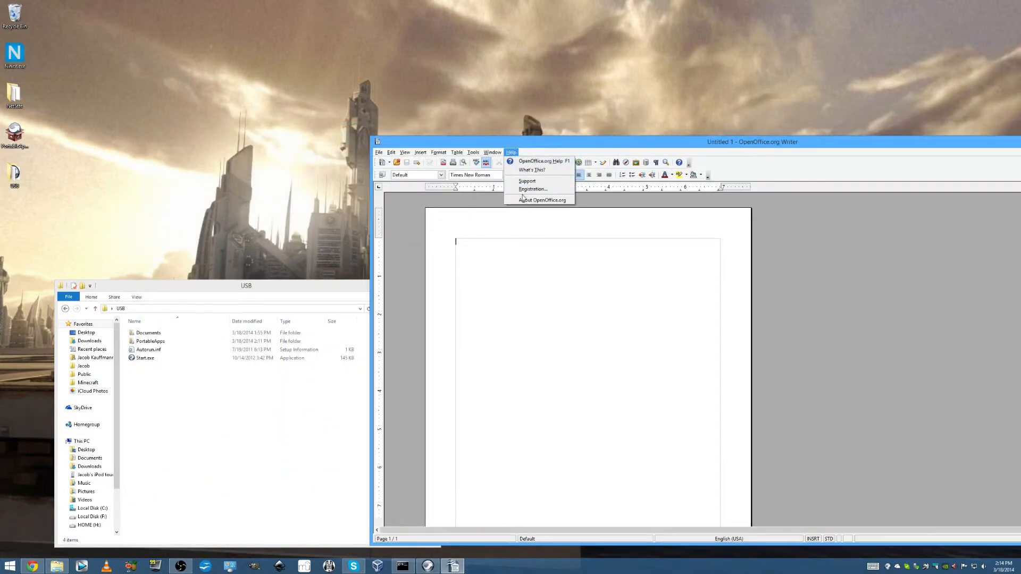
click(526, 200)
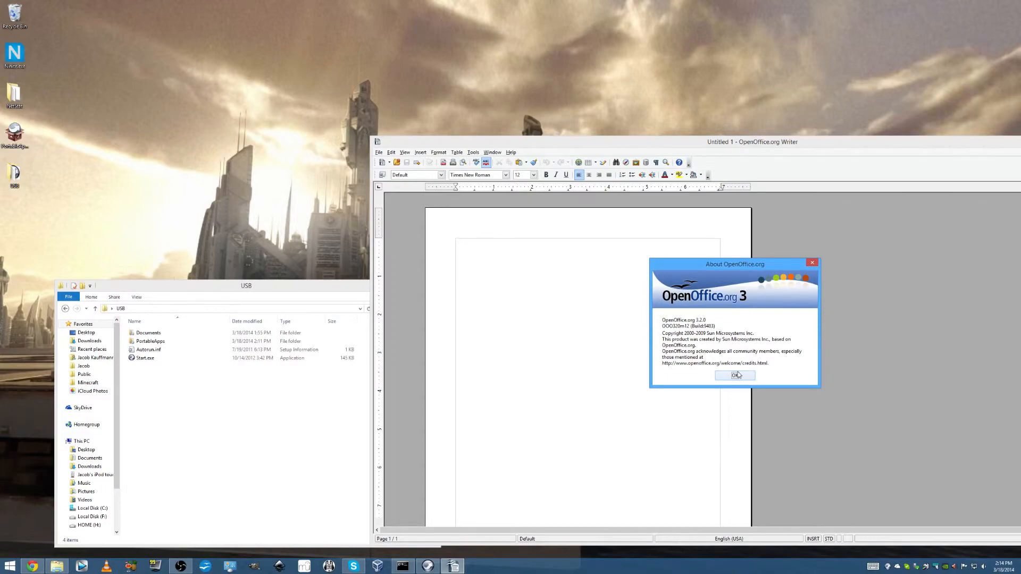
click(736, 376)
Search Windows for openoffice and launch the OpenOffice Writer installed on the computer
key(super)
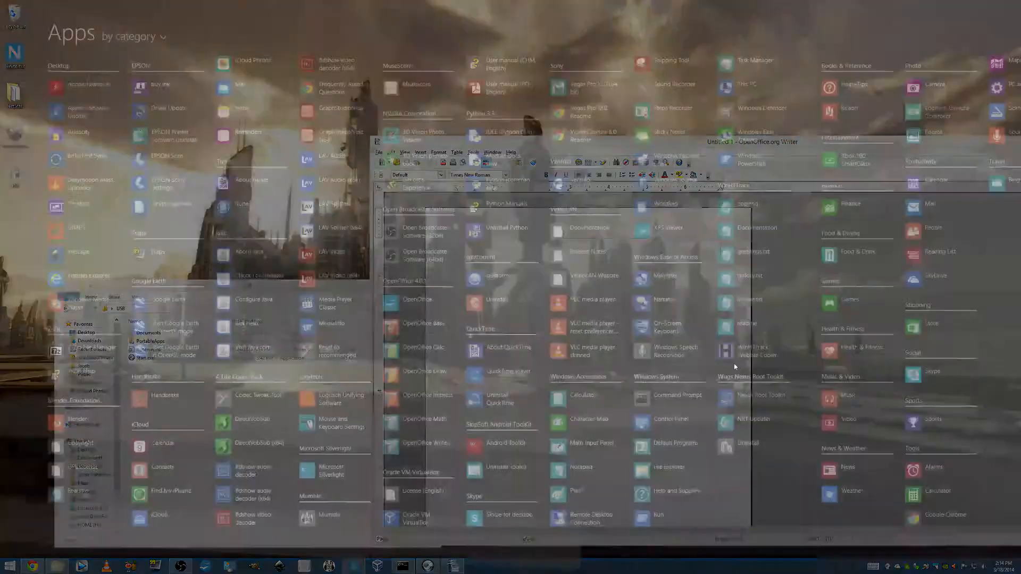
text(of)
text(penoffice)
key(Return)
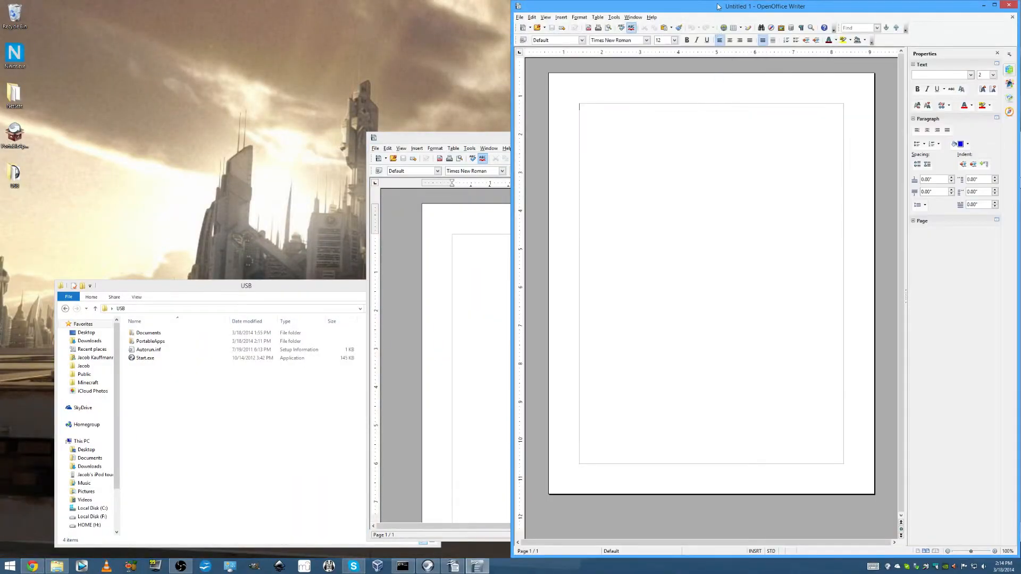
Arrange the installed and portable Writer windows side by side, narrowing the portable one
drag(711, 5, 264, 63)
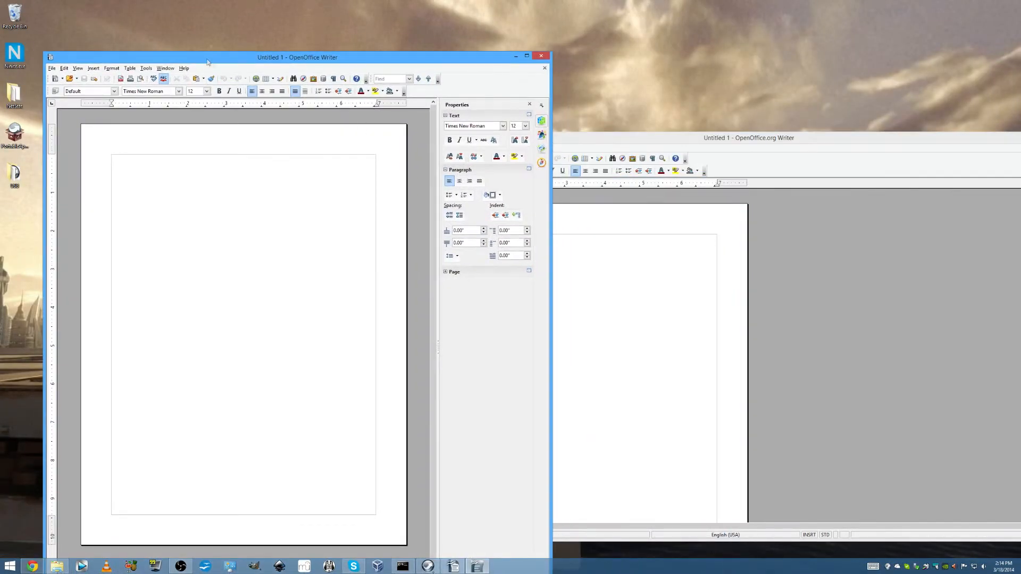
click(655, 272)
drag(368, 190, 665, 190)
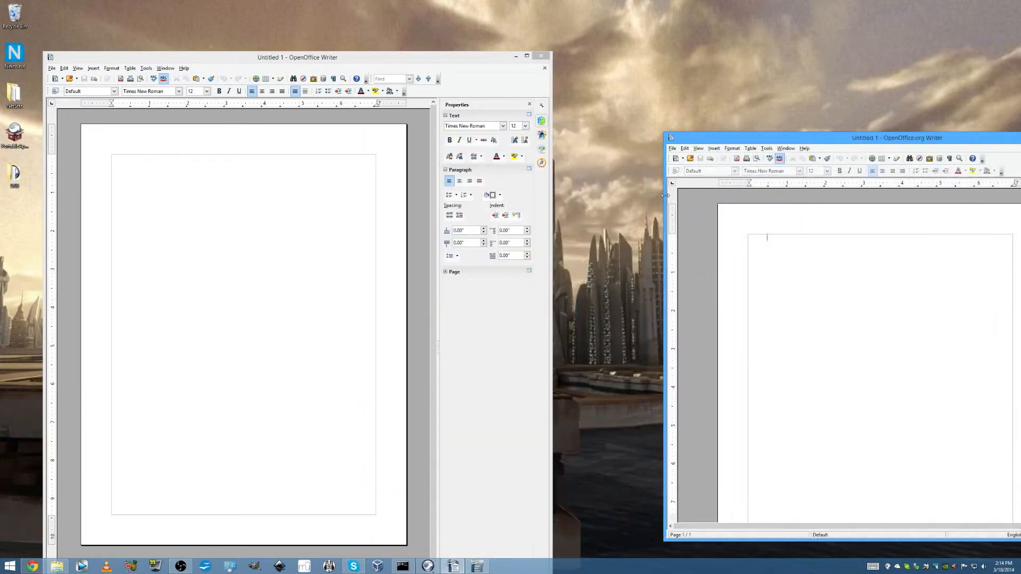
drag(761, 134, 631, 89)
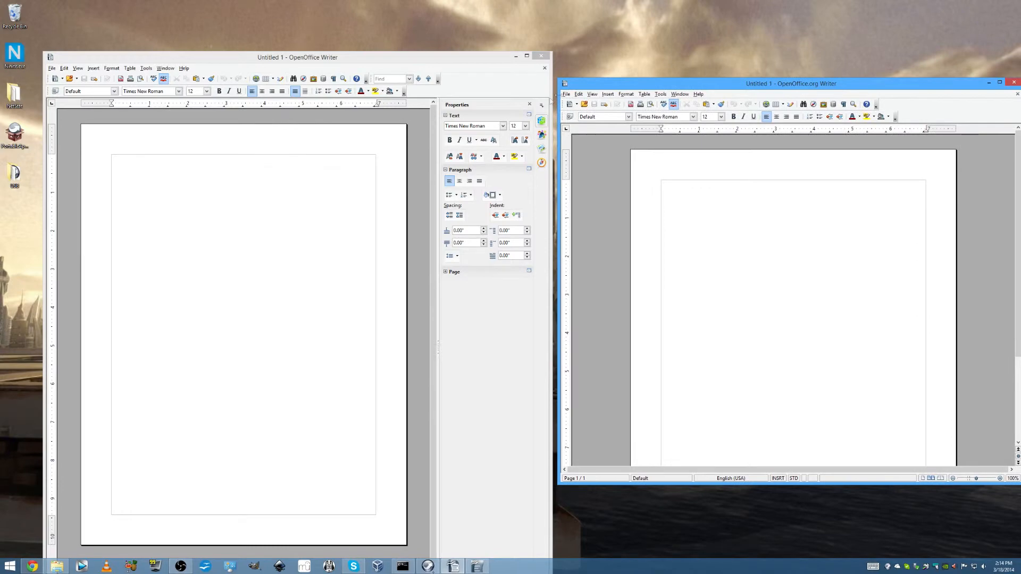
Hide the Properties sidebar in the installed OpenOffice Writer and display its About information
click(528, 105)
click(184, 68)
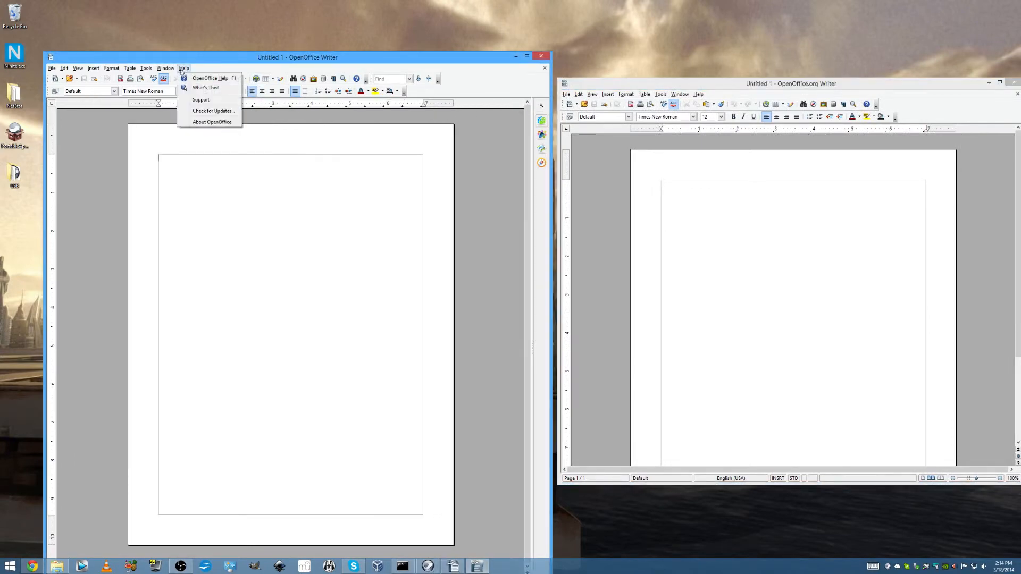
click(198, 124)
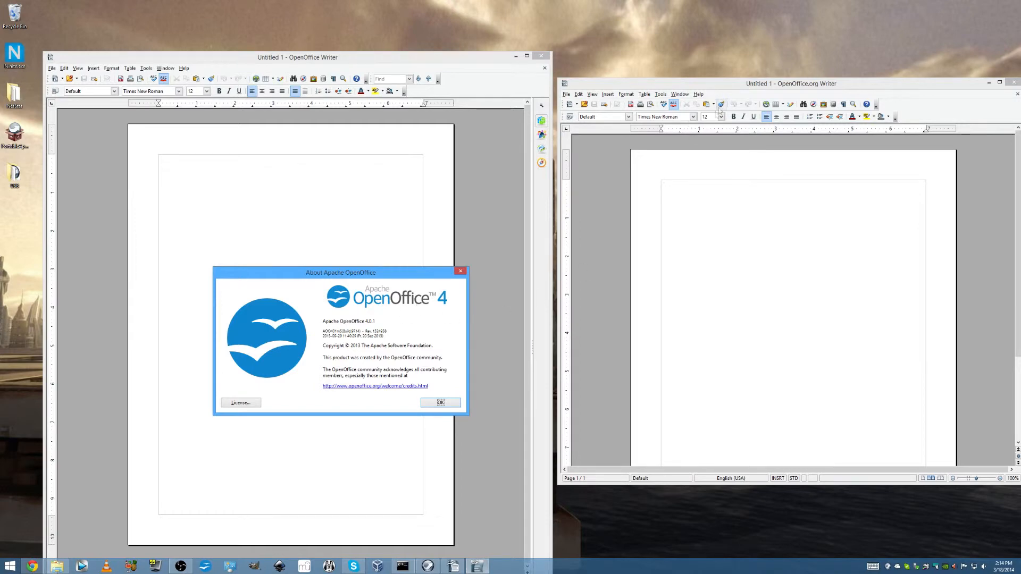
Check the portable Writer's version in its About information, and close both About dialogs and both Writer windows
click(697, 94)
click(730, 142)
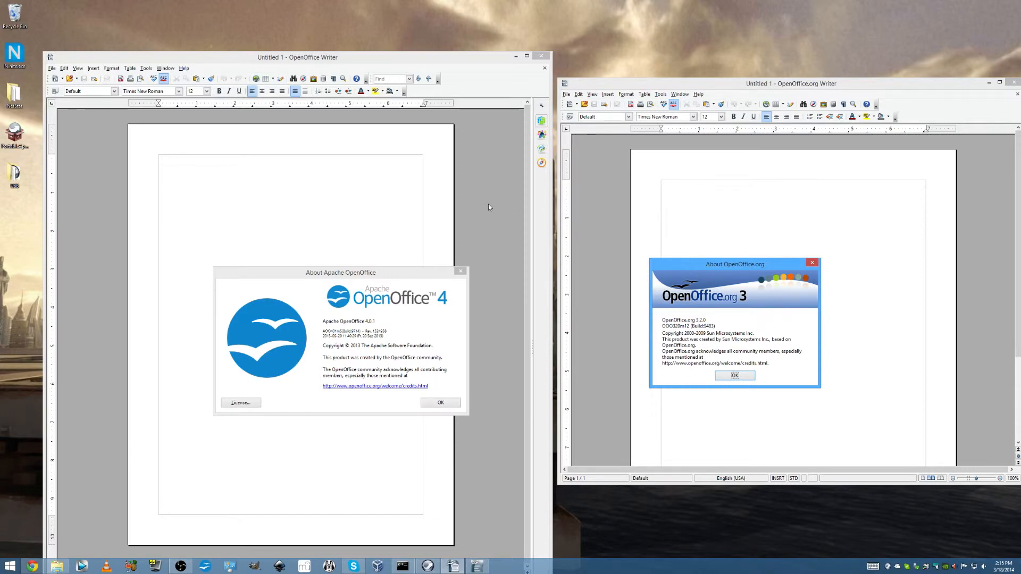
click(461, 271)
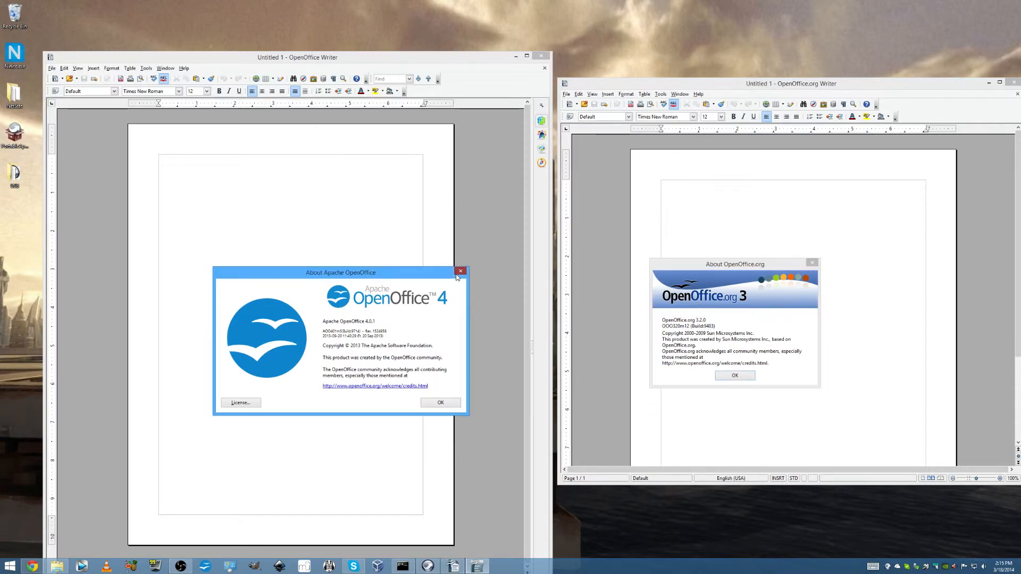
click(541, 55)
drag(662, 84, 348, 40)
click(735, 376)
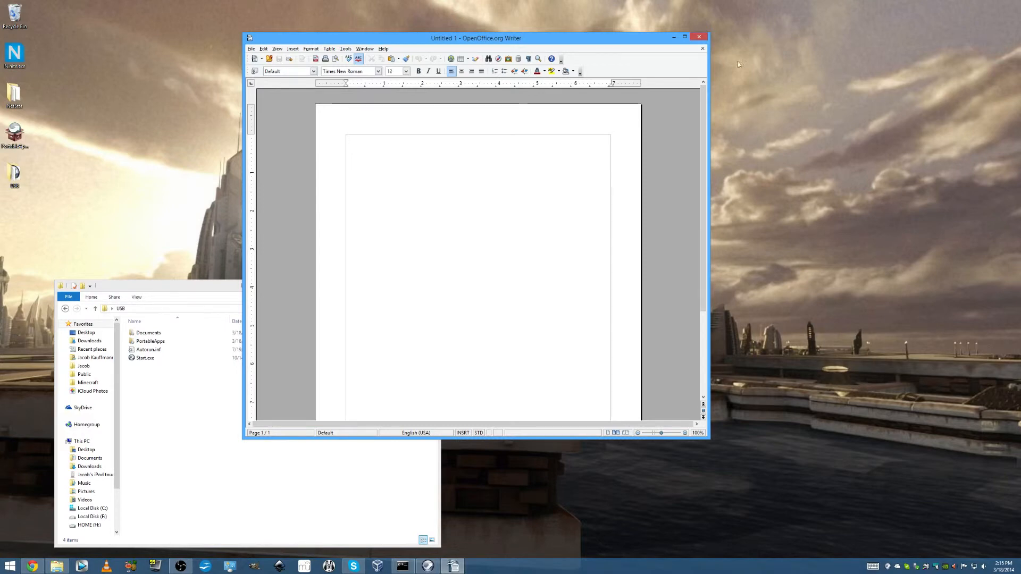
click(699, 36)
Launch Command Prompt Portable from the PortableApps.com platform, try enlarging its window, and close it
click(893, 567)
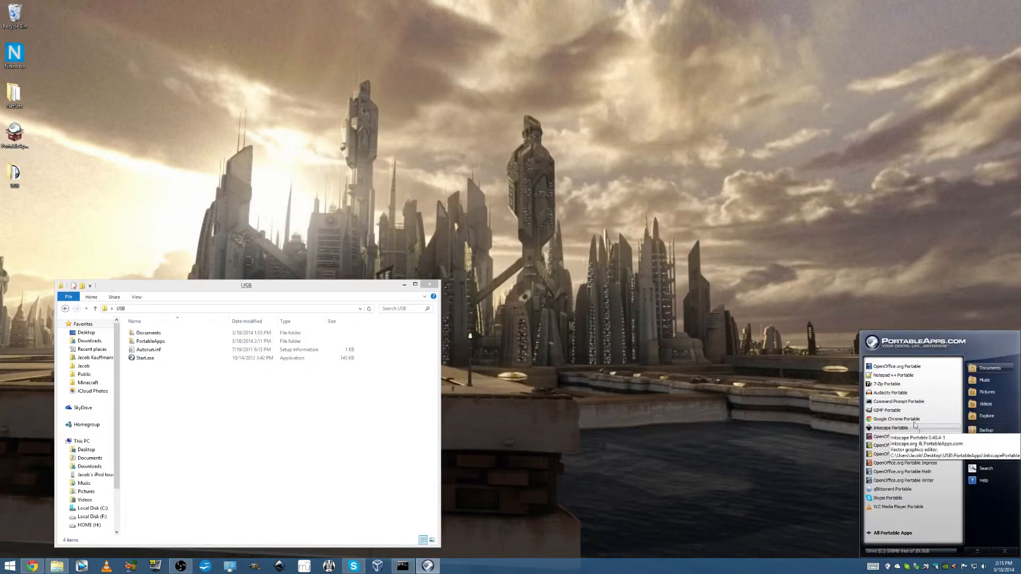
click(904, 402)
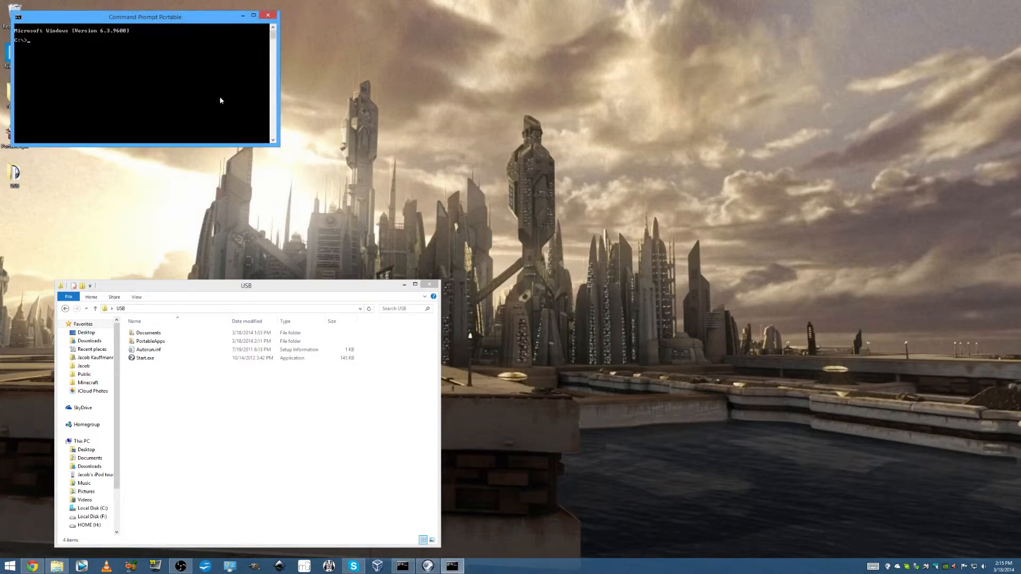
drag(277, 147, 322, 169)
click(267, 15)
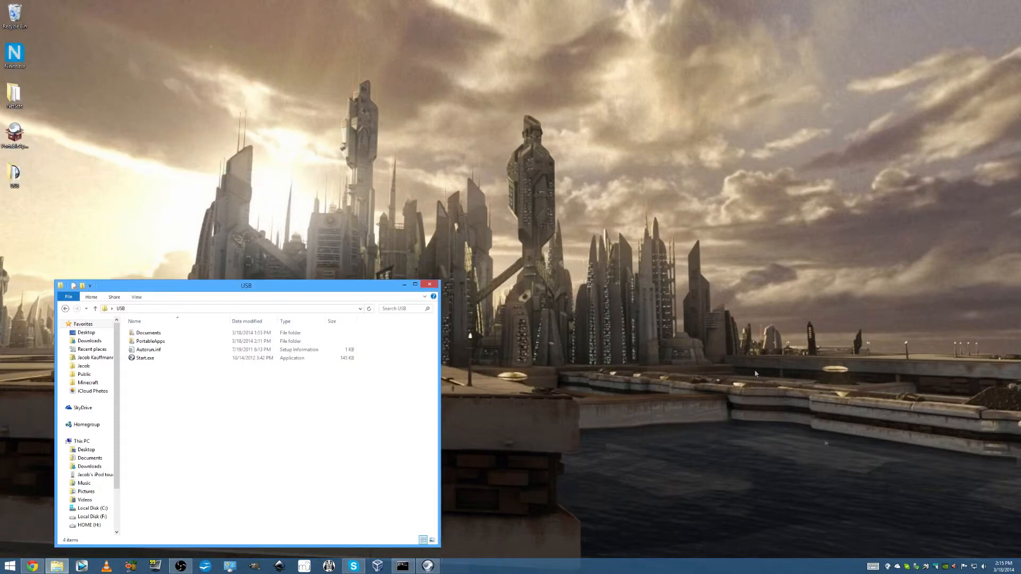
Try to launch Skype Portable, dismiss its notice, and launch VLC Media Player Portable from the PortableApps.com platform
click(888, 567)
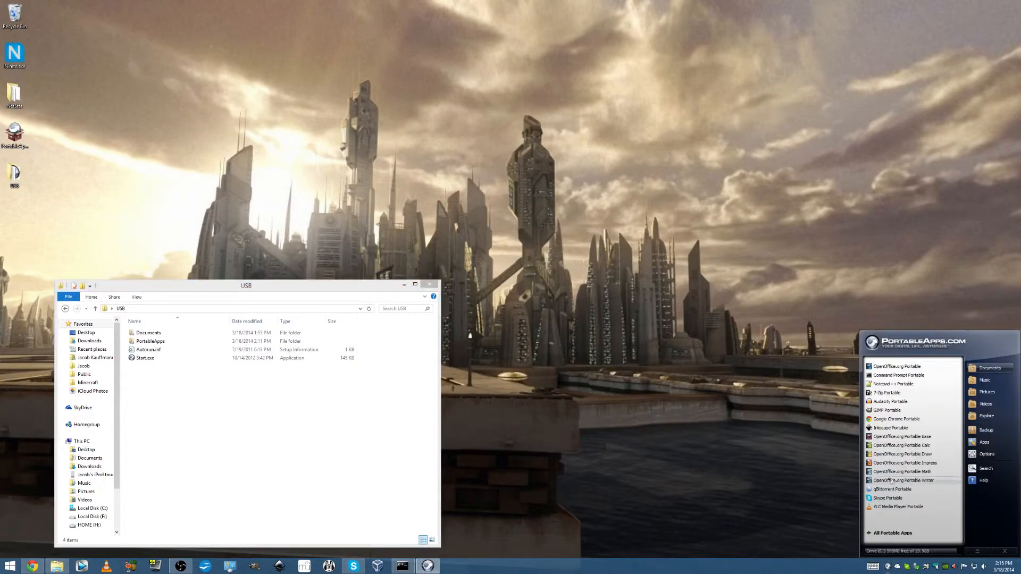
click(889, 498)
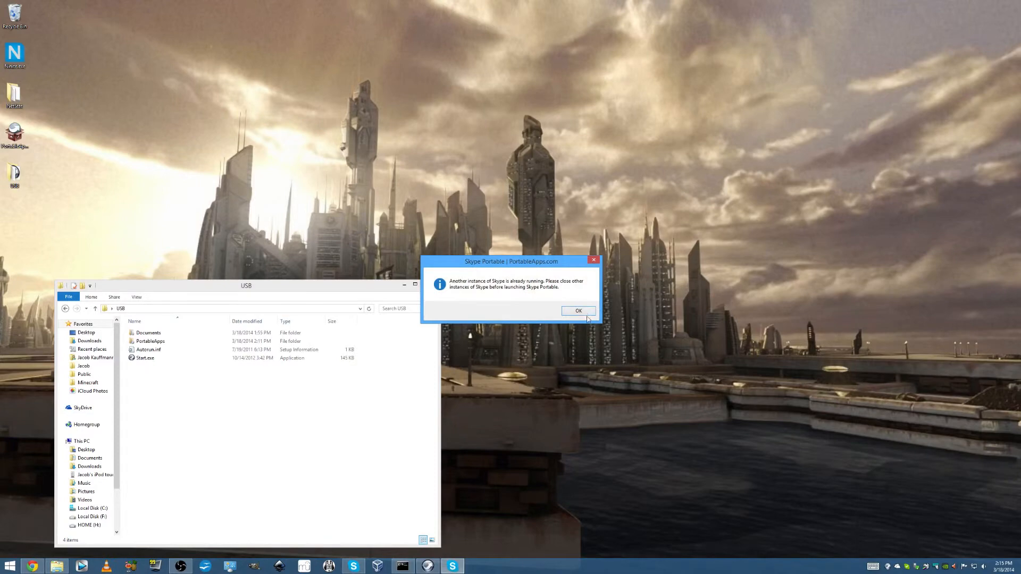
click(579, 311)
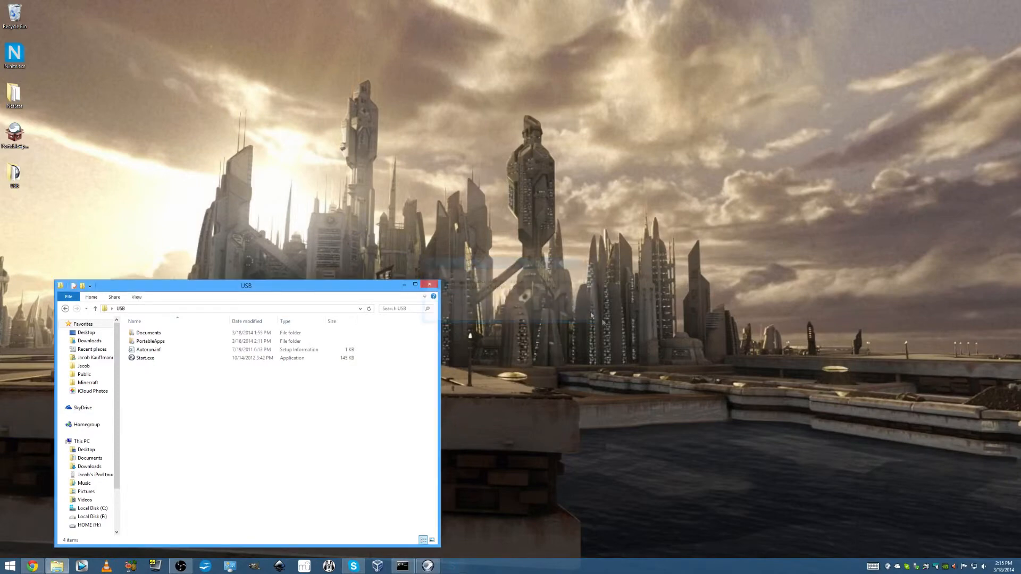
click(887, 565)
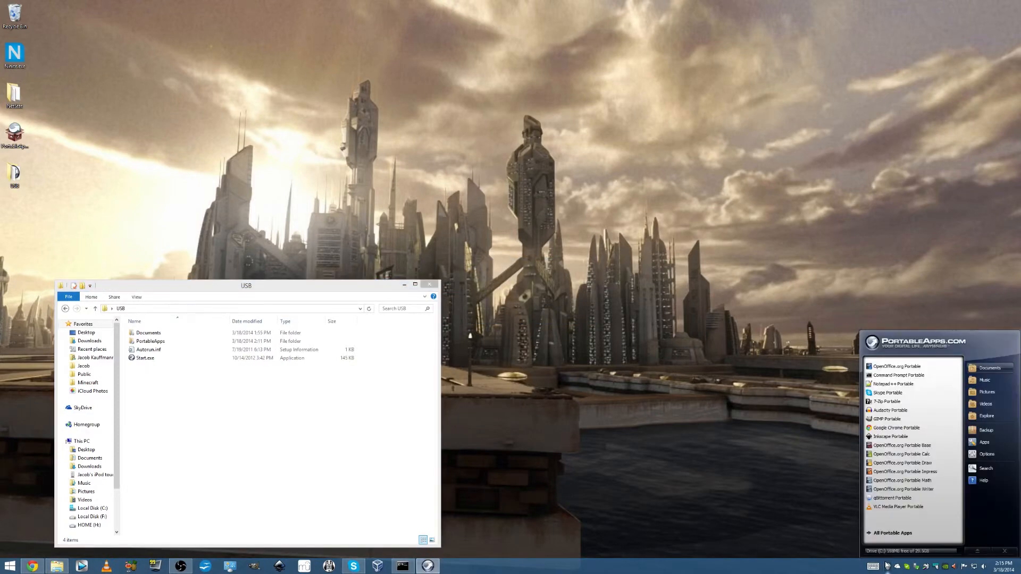
click(894, 507)
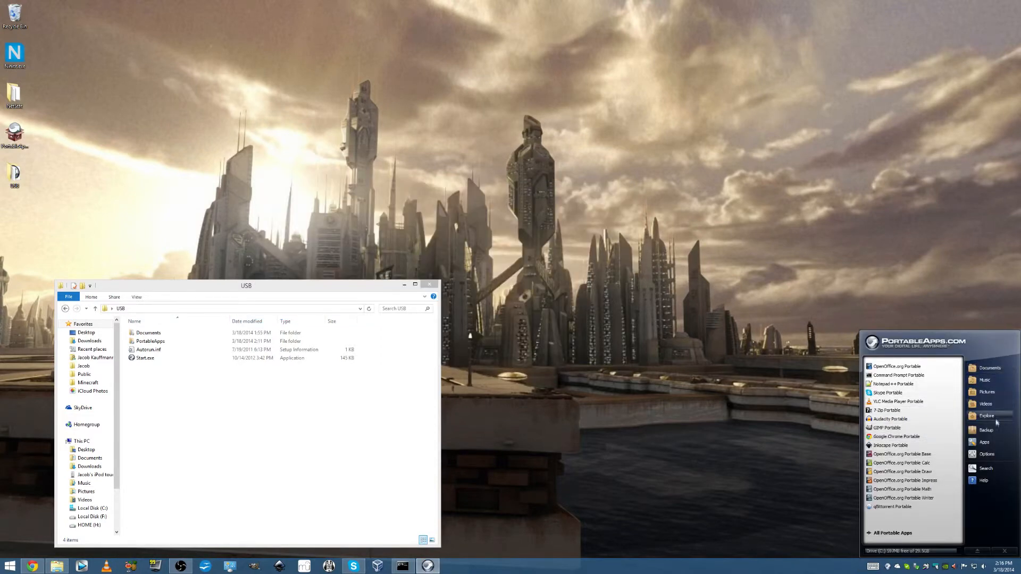
Open the portable Documents folder from the platform, look into its Music folder, and close the window
click(987, 373)
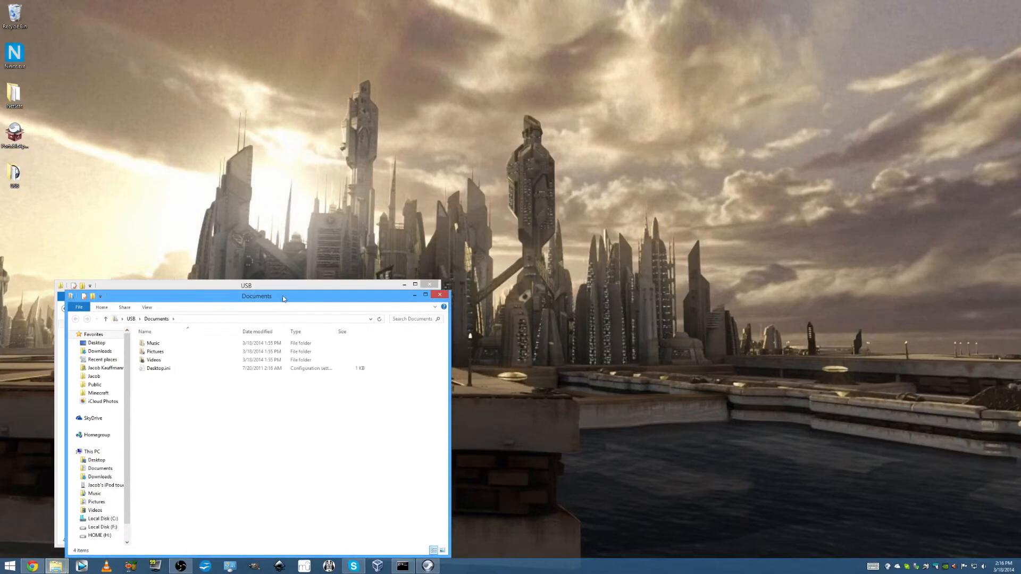
click(159, 343)
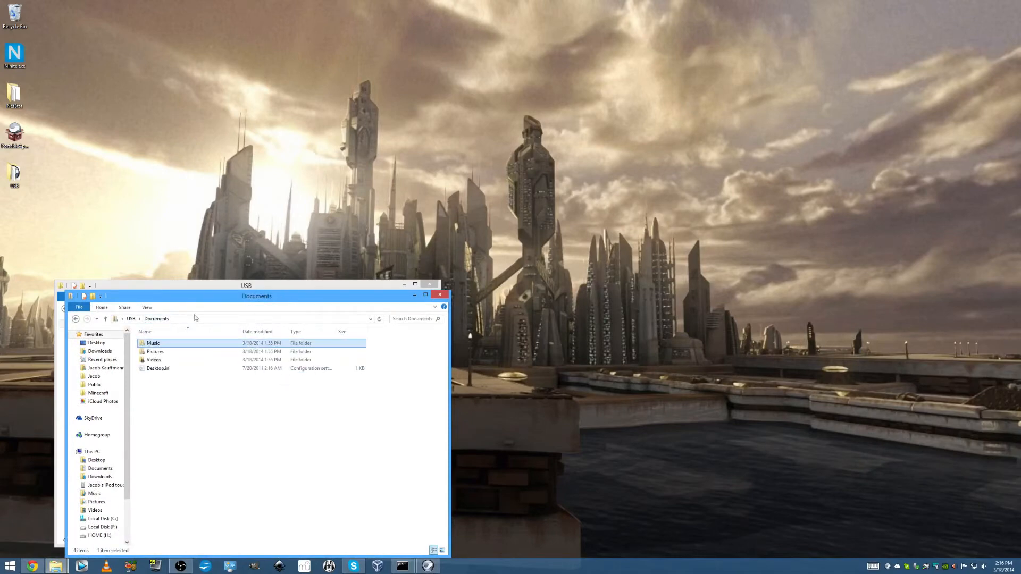
click(439, 295)
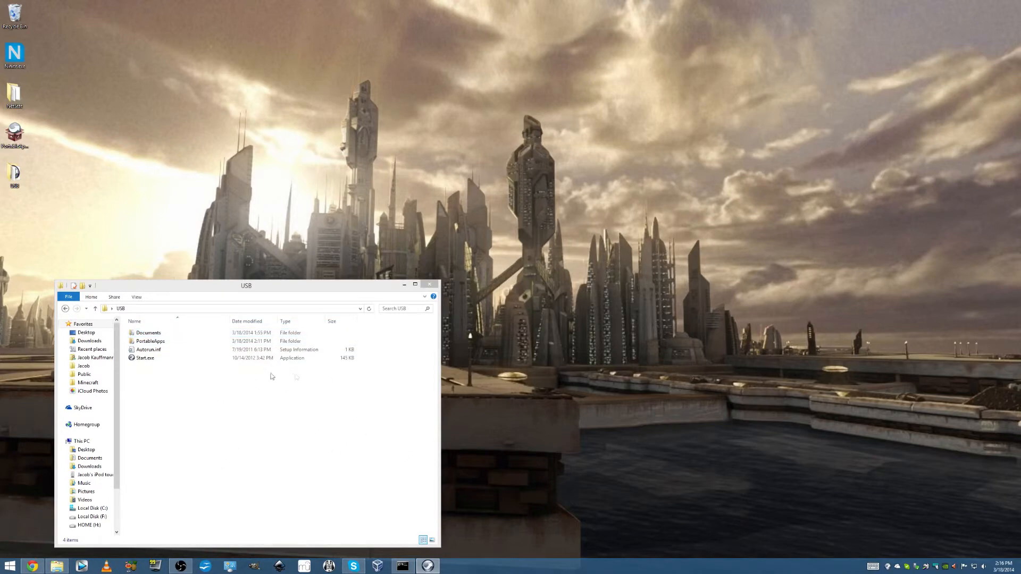
Examine the platform's files in the USB folder and the app folders inside PortableApps, and return to USB
click(219, 343)
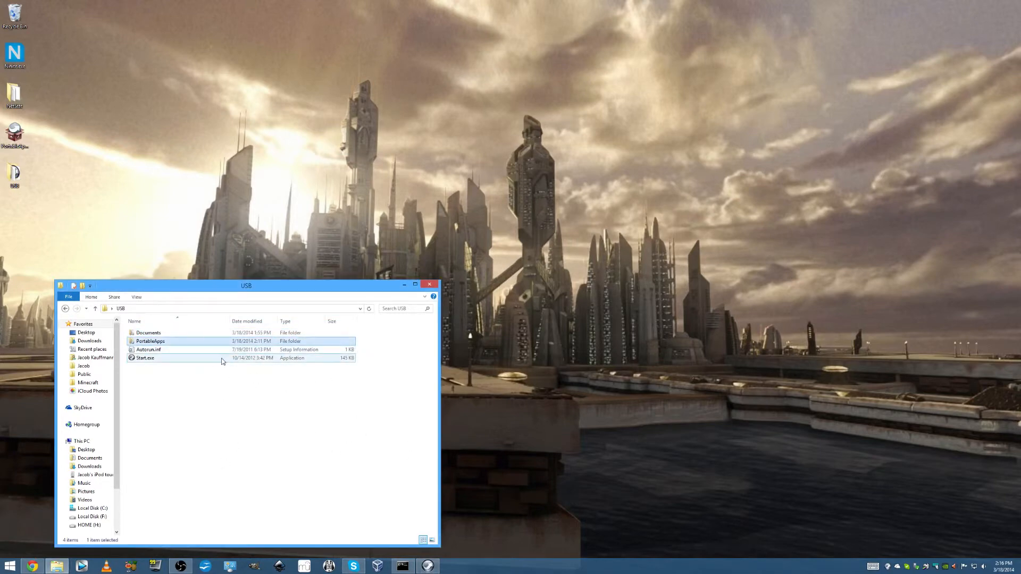
shift+click(222, 361)
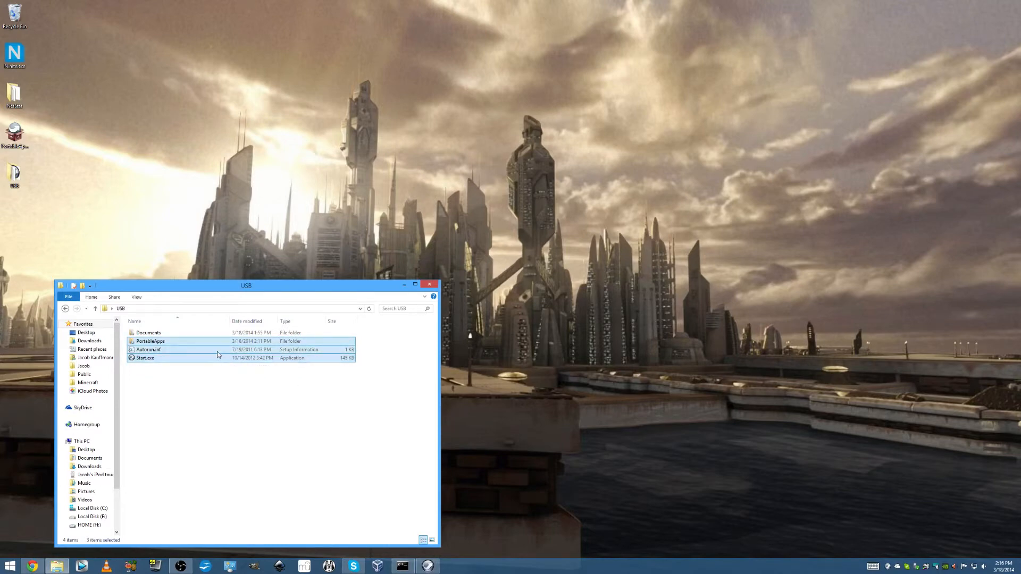
double_click(250, 341)
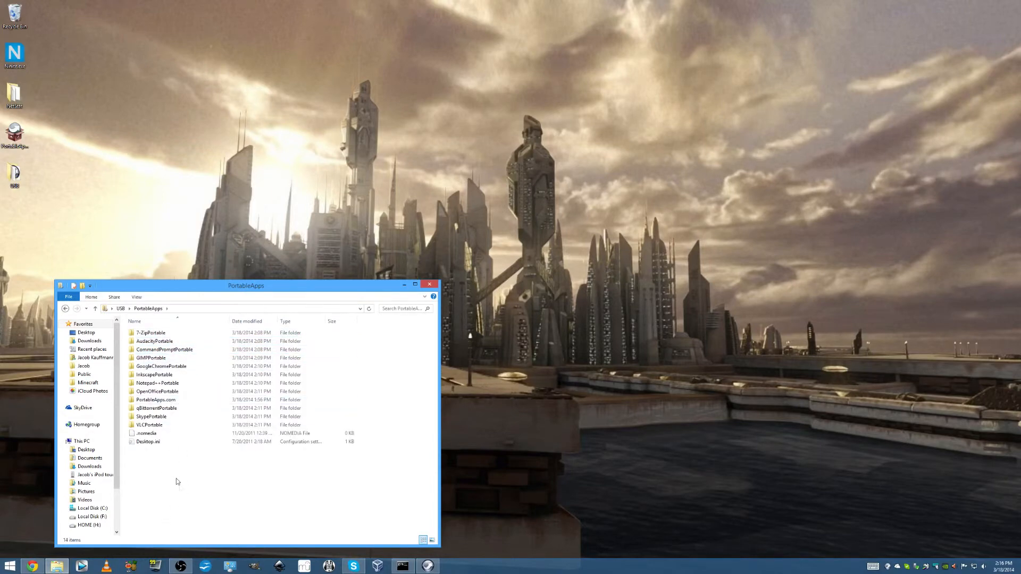
click(121, 308)
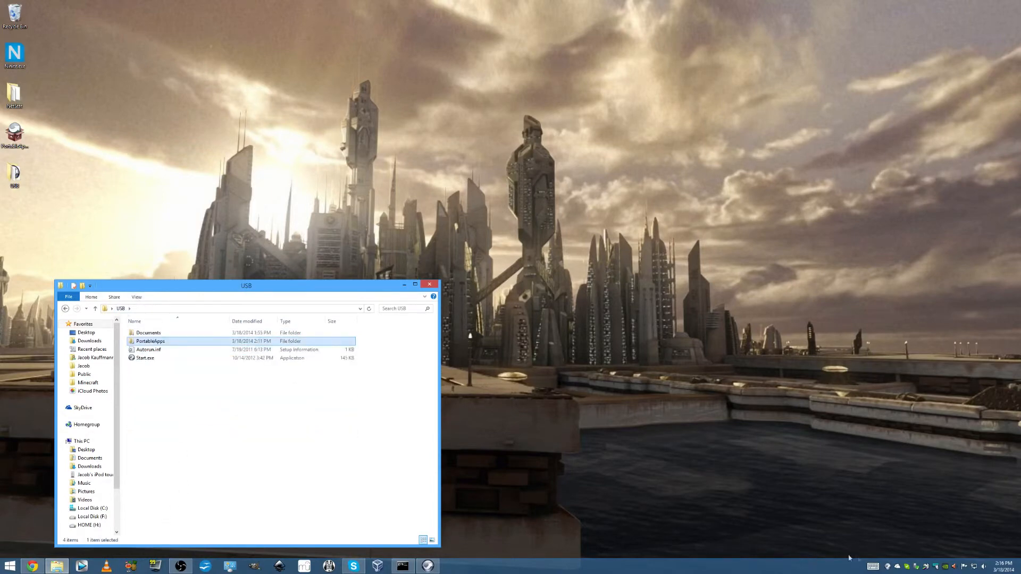
Open the Portable App Directory listing more downloadable apps by category
click(887, 567)
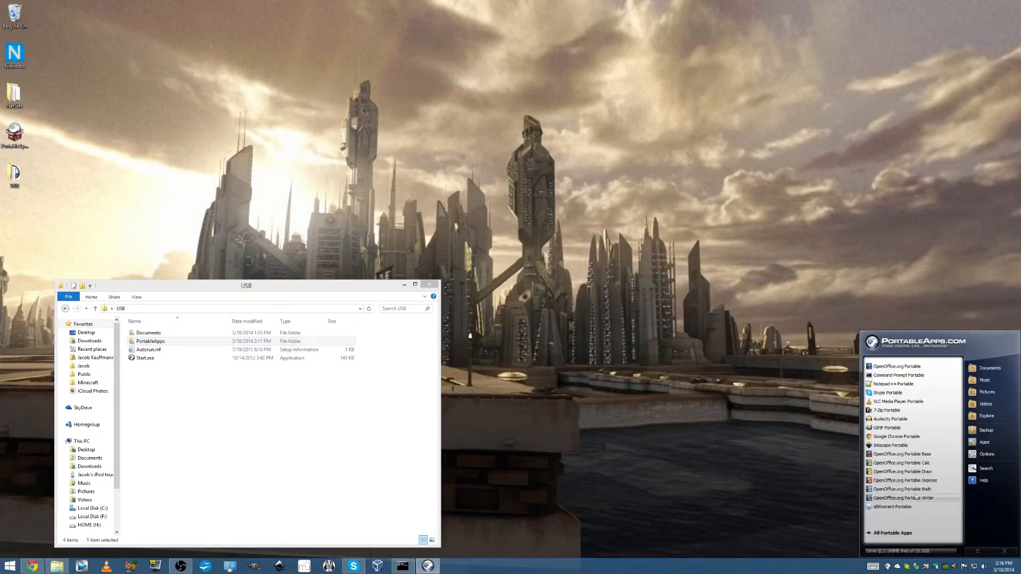
click(991, 442)
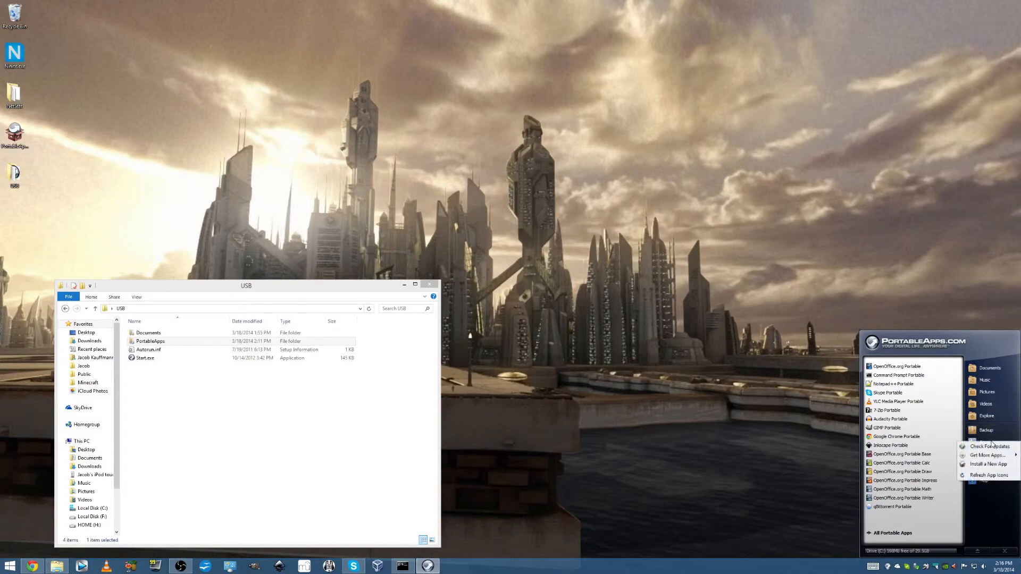
mouse_move(987, 456)
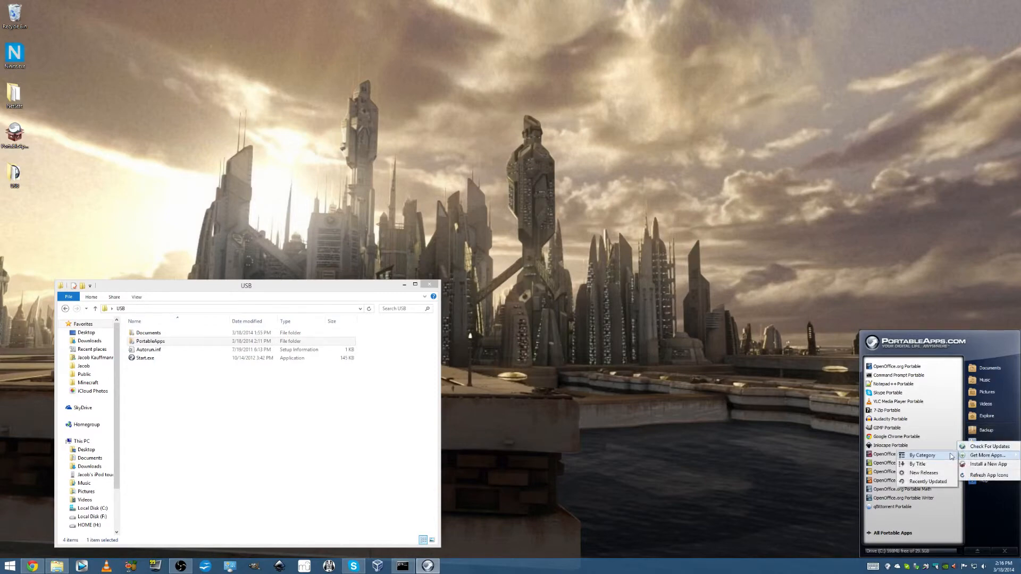
click(978, 438)
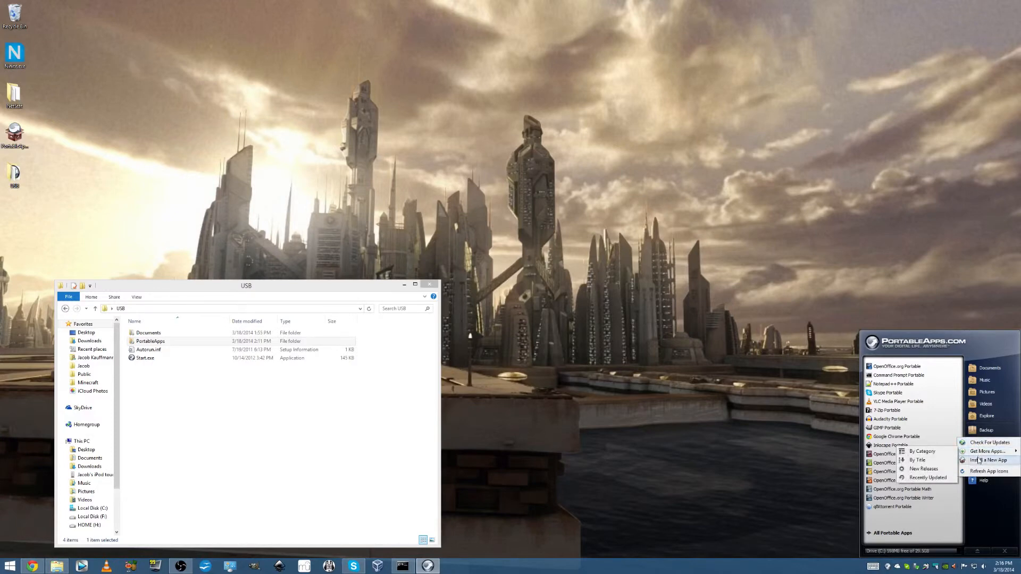
click(931, 453)
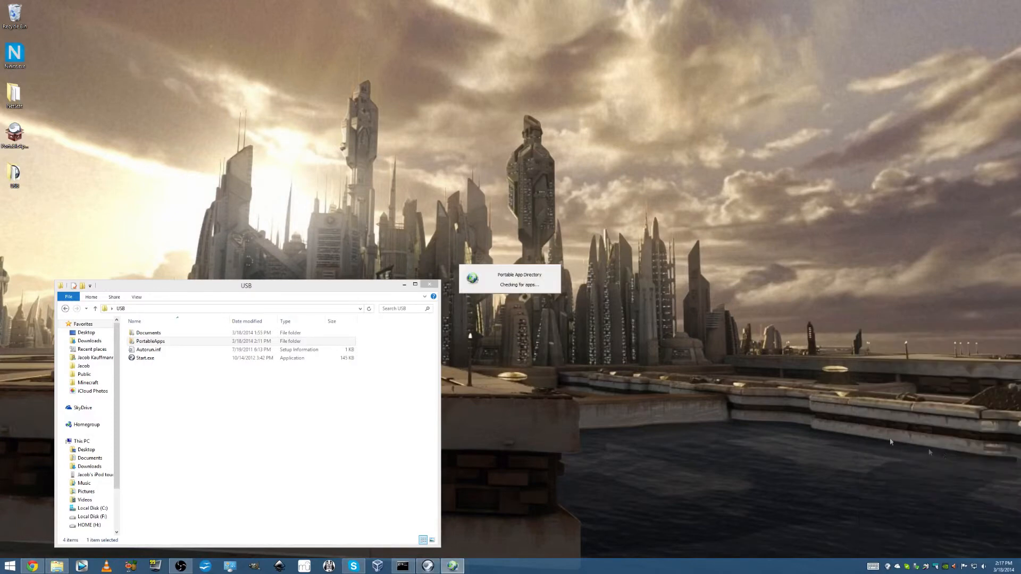
Examine the backup settings in the PortableApps.com Backup utility, closing the Portable App Directory and cancelling the backup
click(887, 566)
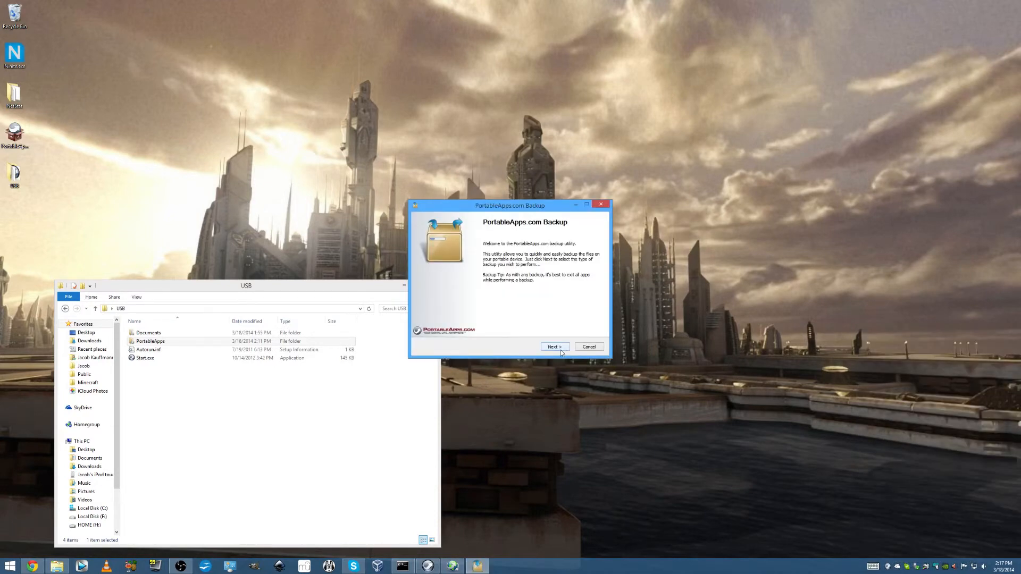
click(561, 350)
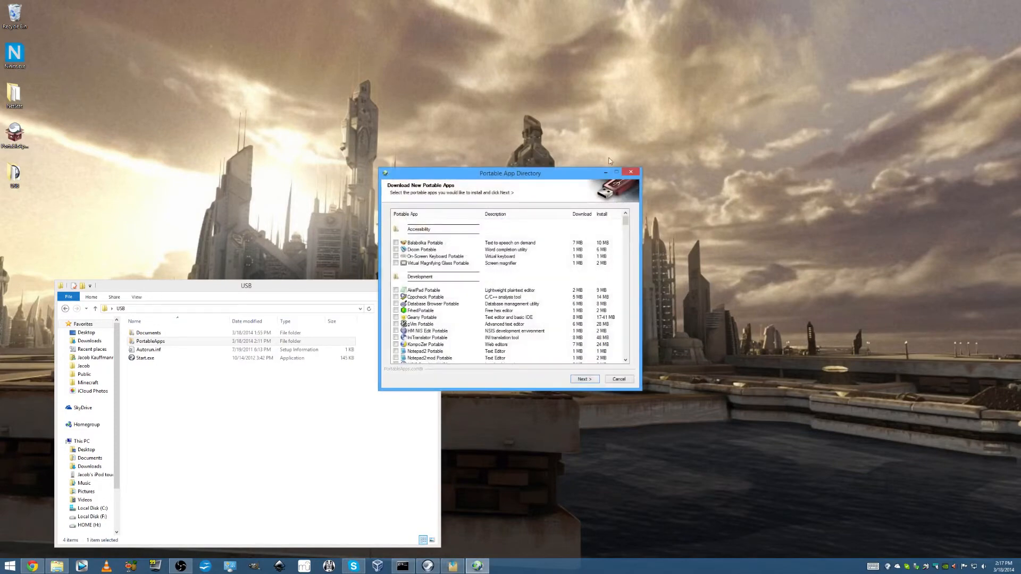
click(632, 174)
mouse_move(519, 210)
mouse_down()
mouse_move(494, 245)
mouse_move(487, 219)
mouse_move(503, 189)
mouse_move(506, 203)
mouse_up()
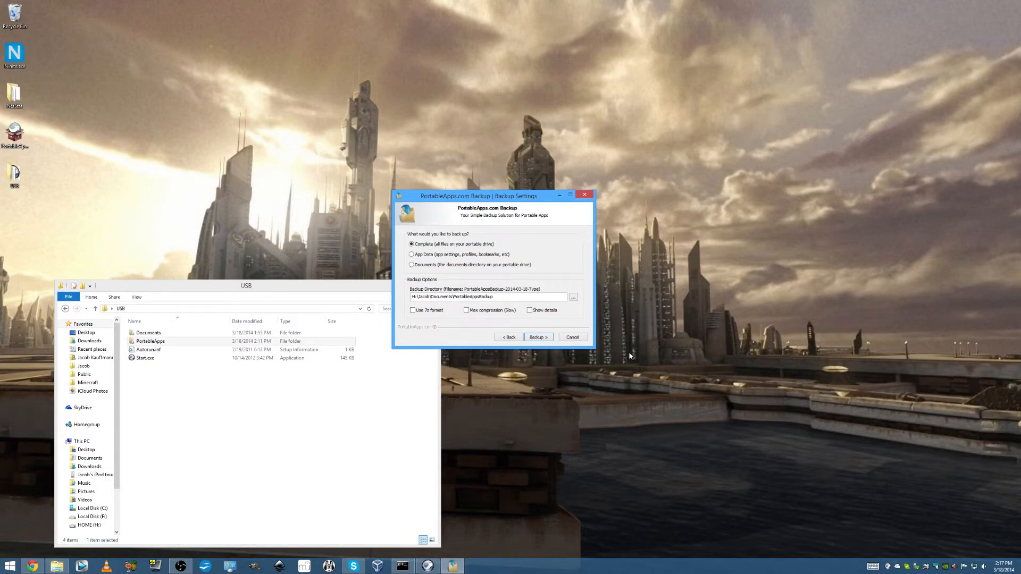
click(568, 338)
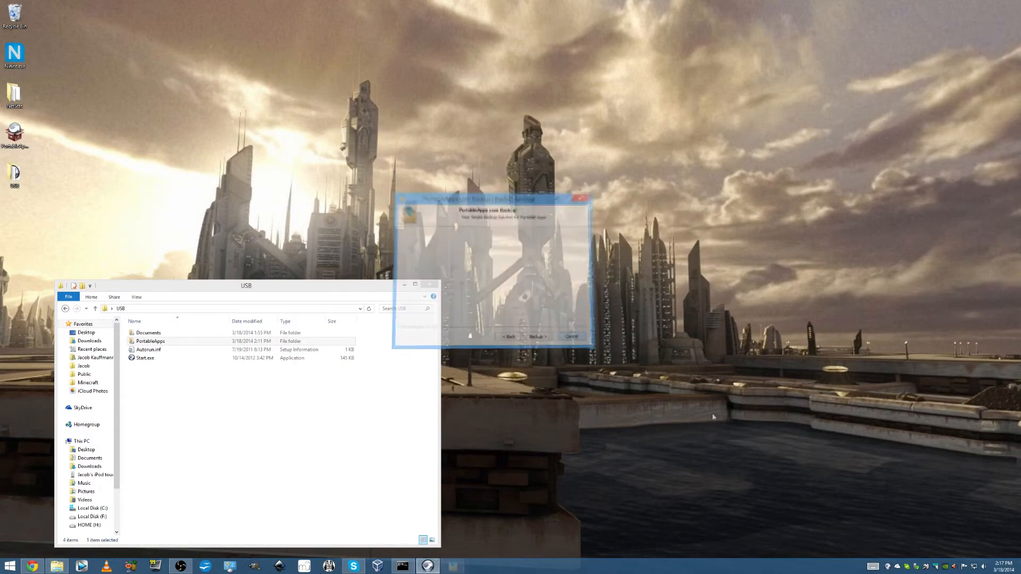
Hide the platform menu, bring it back by running Start.exe from the USB folder, and exit the platform
click(888, 567)
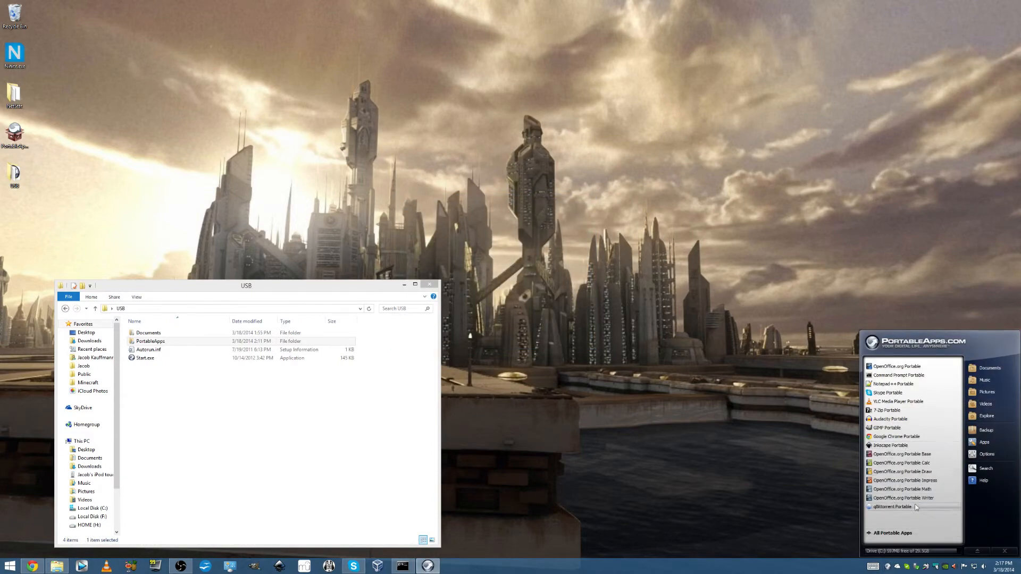
click(994, 551)
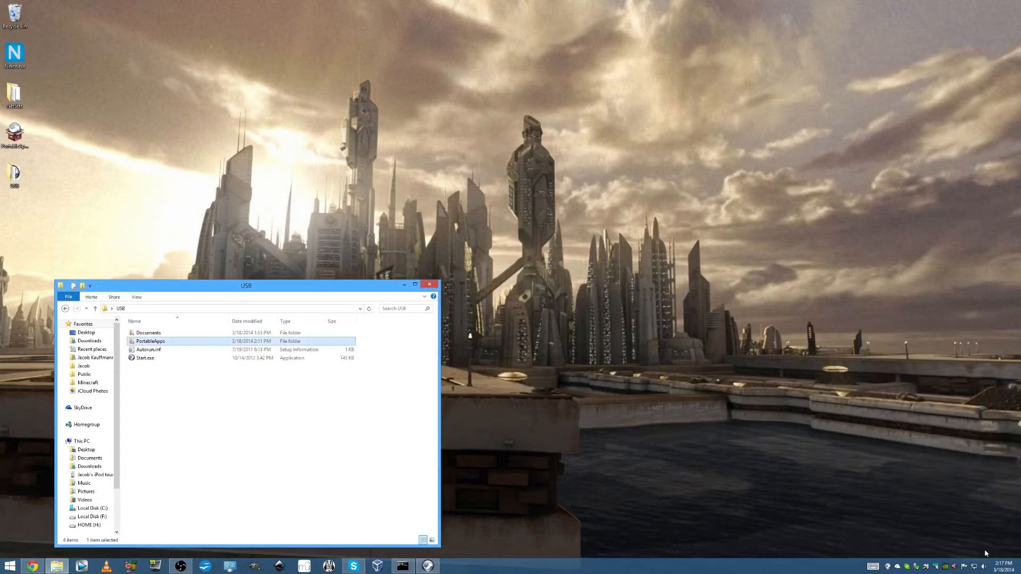
double_click(270, 362)
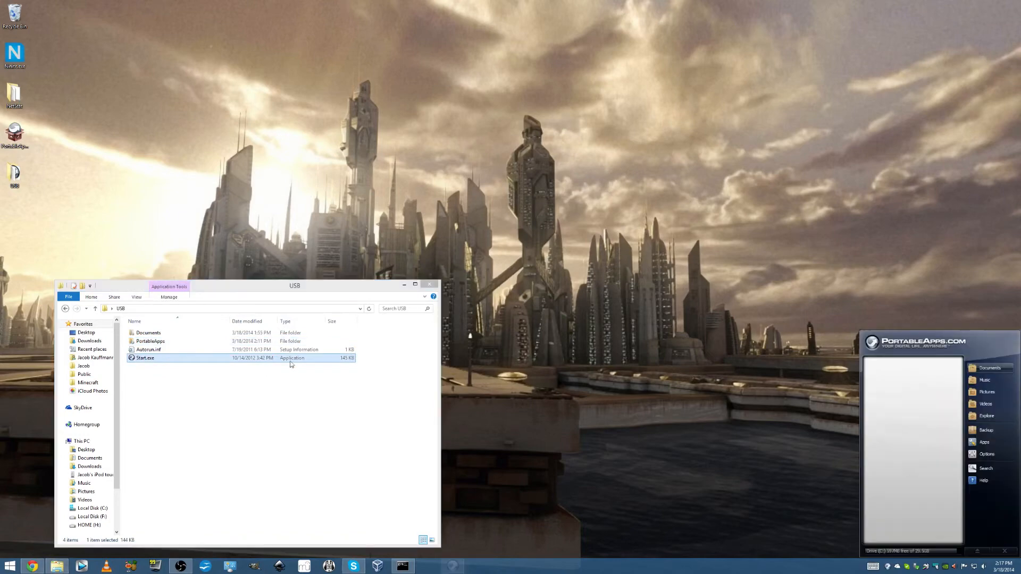
click(1002, 553)
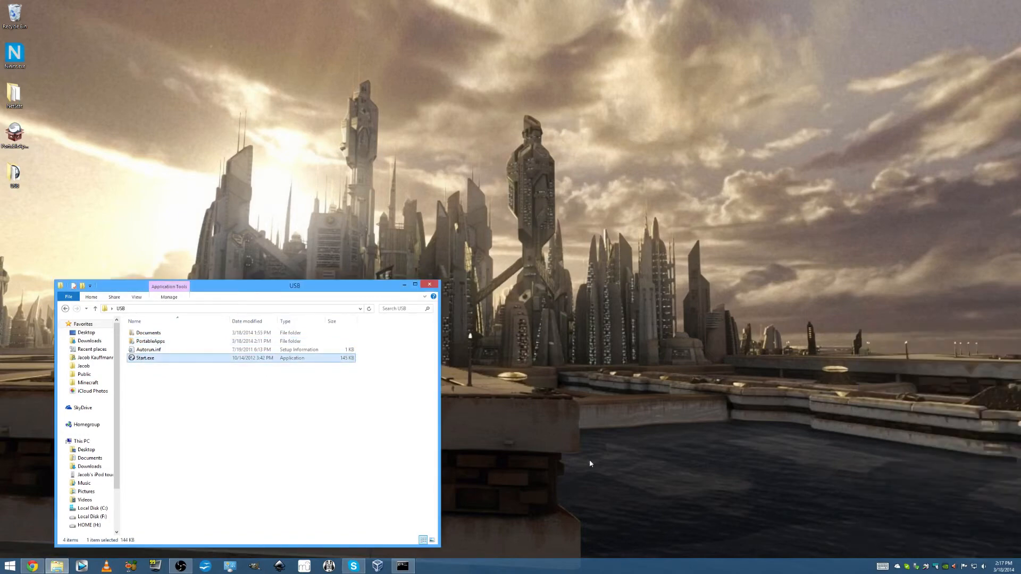
Copy all four items in the USB folder to the clipboard and close the folder window
click(352, 404)
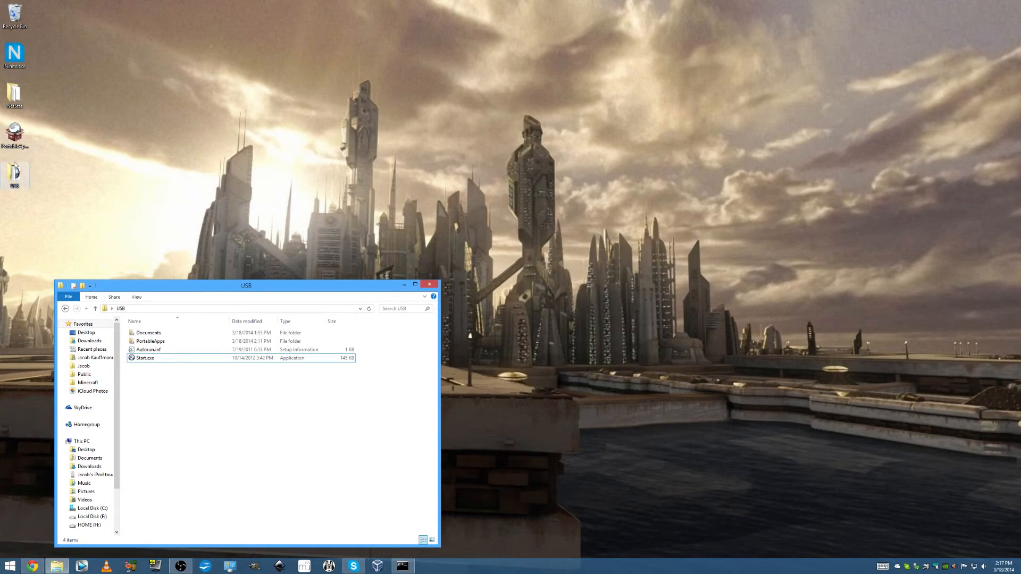
drag(198, 293, 234, 236)
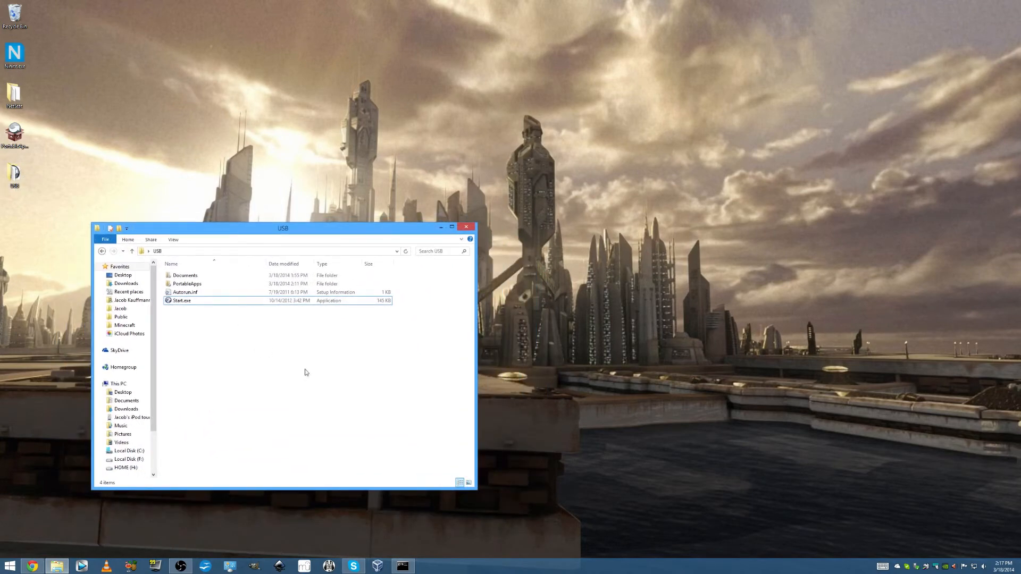
drag(305, 372, 67, 77)
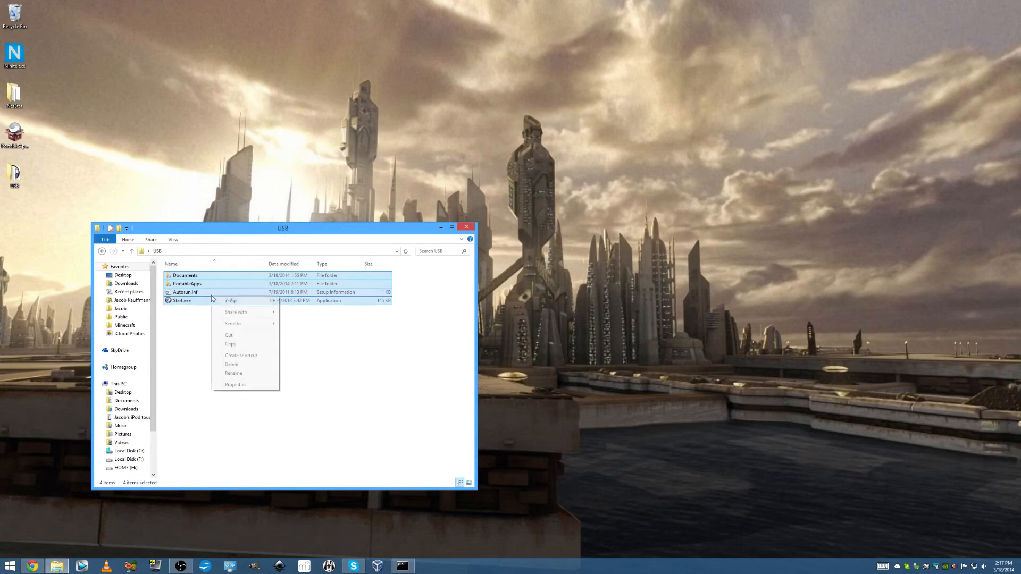
click(245, 344)
click(335, 374)
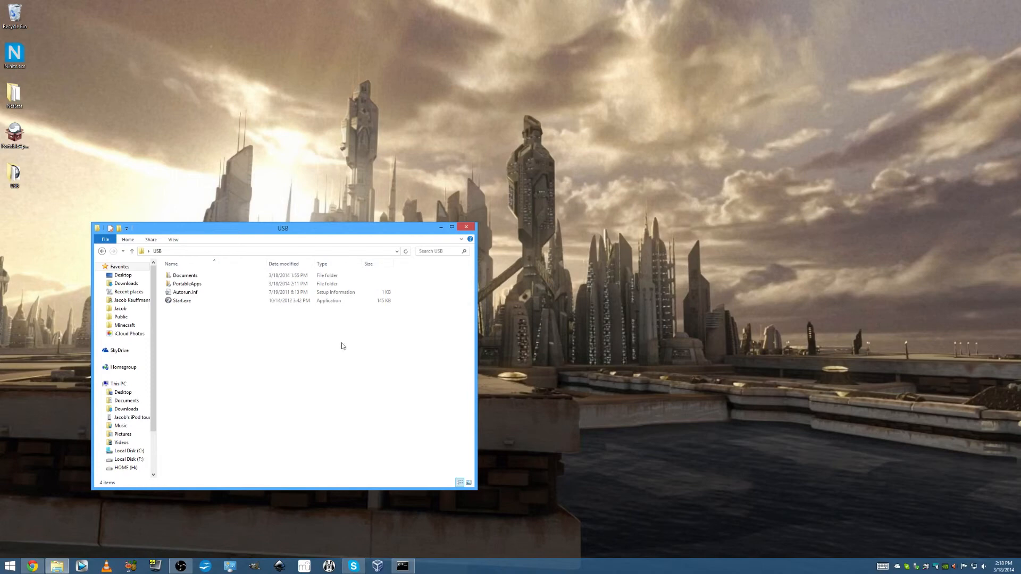
click(466, 228)
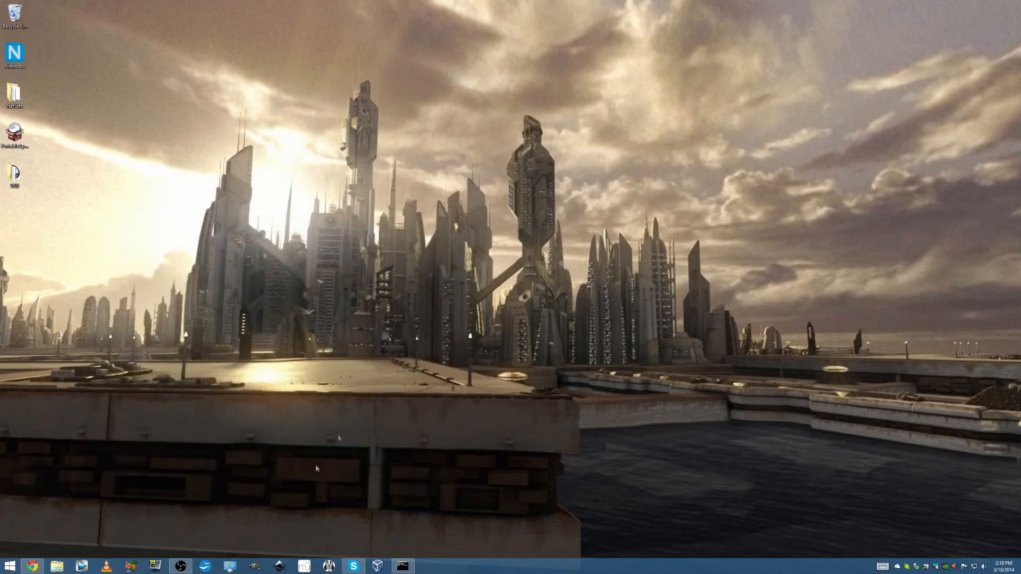
Switch to Open Broadcaster Software and activate the Webcam scene
click(182, 566)
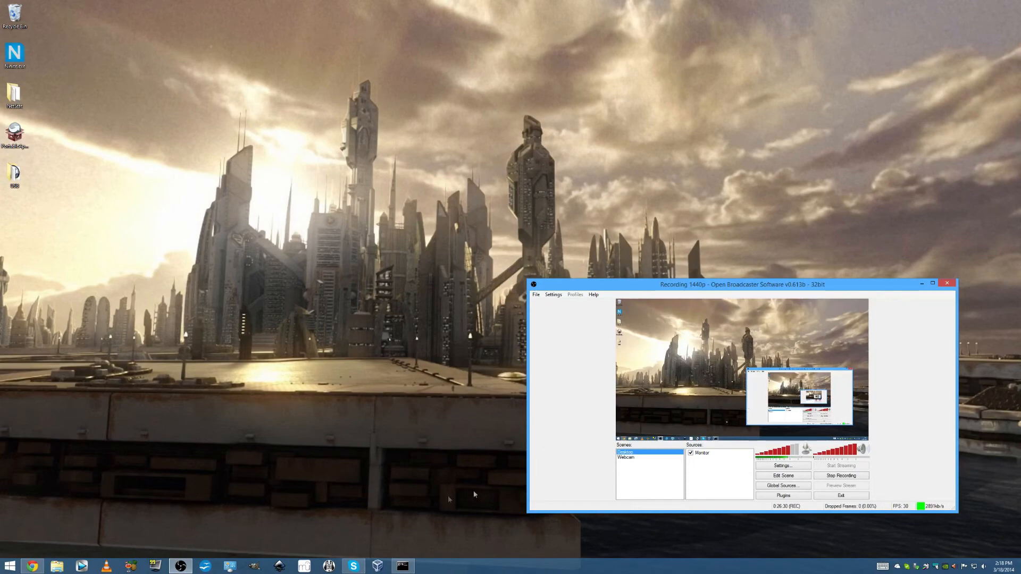
click(653, 459)
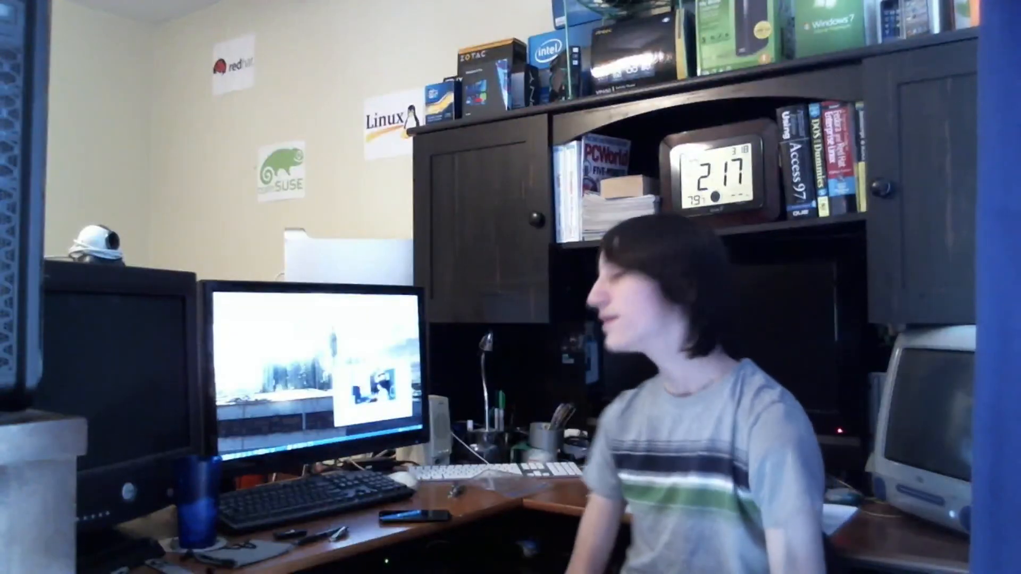